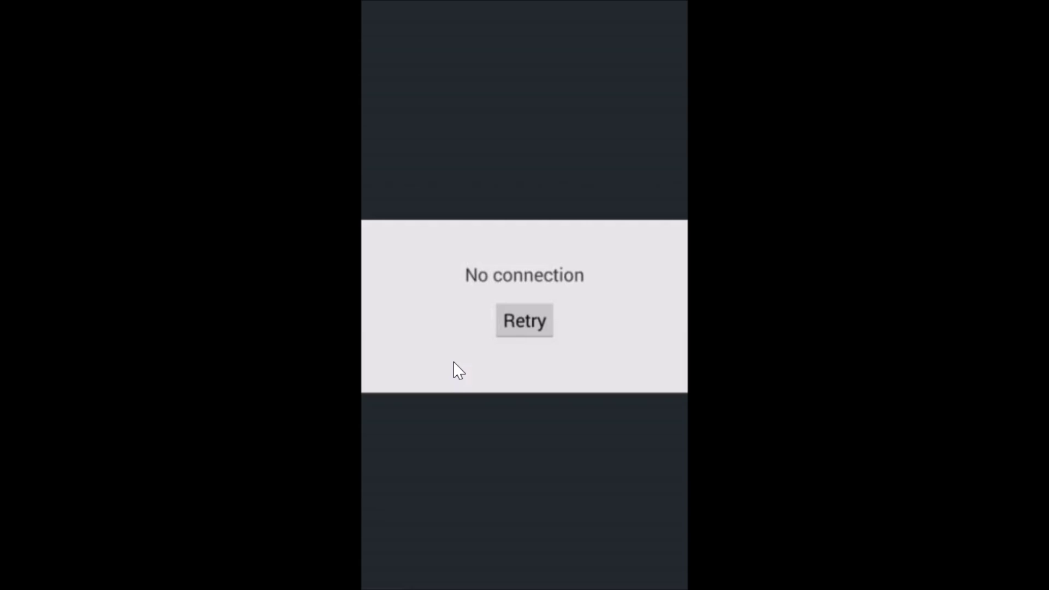
# Check the automatic date, time and time zone options in the phone's Date & time settings, and return to the home screen
pyautogui.press('Home')
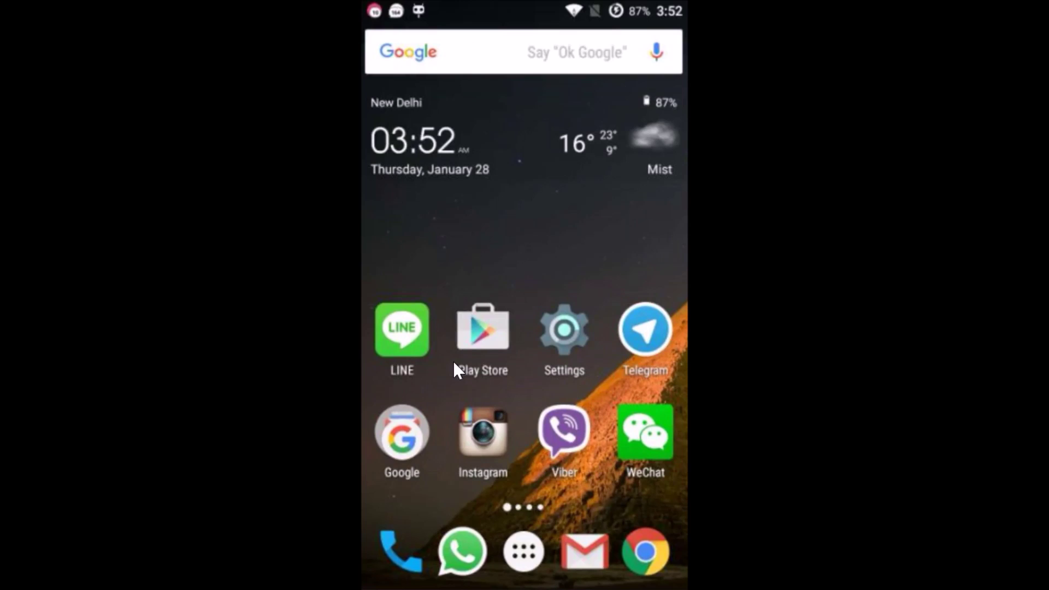
pyautogui.click(565, 337)
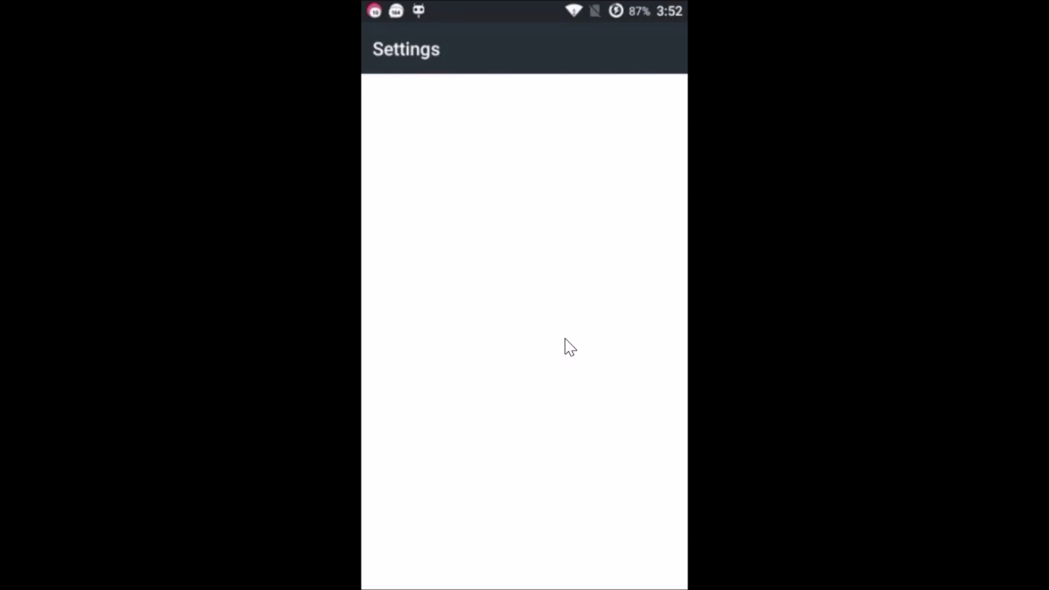
pyautogui.scroll(-10, 570, 347)
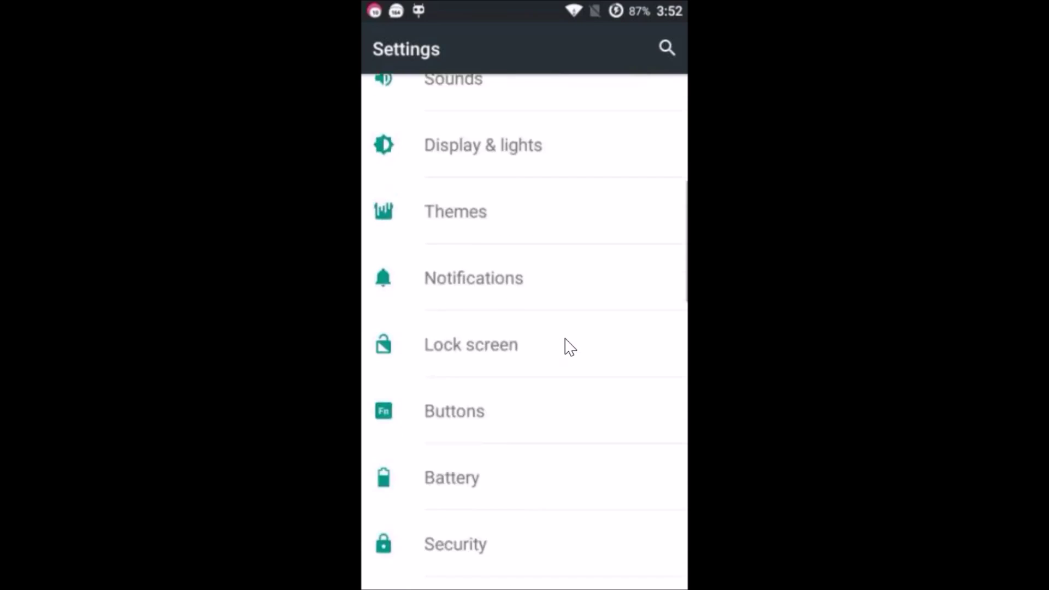
pyautogui.scroll(-8, 570, 347)
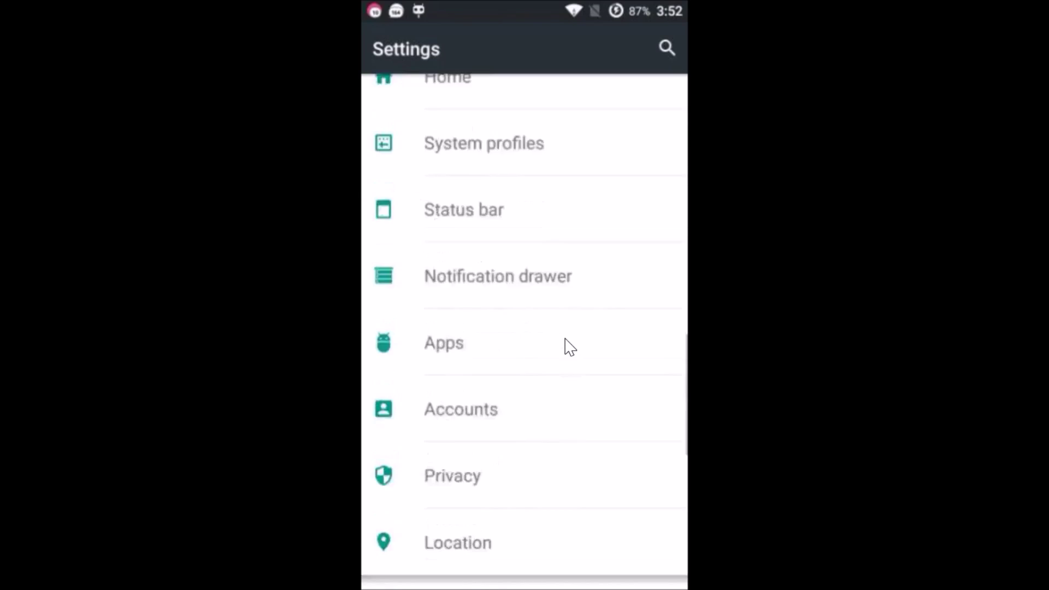
pyautogui.scroll(-5, 570, 348)
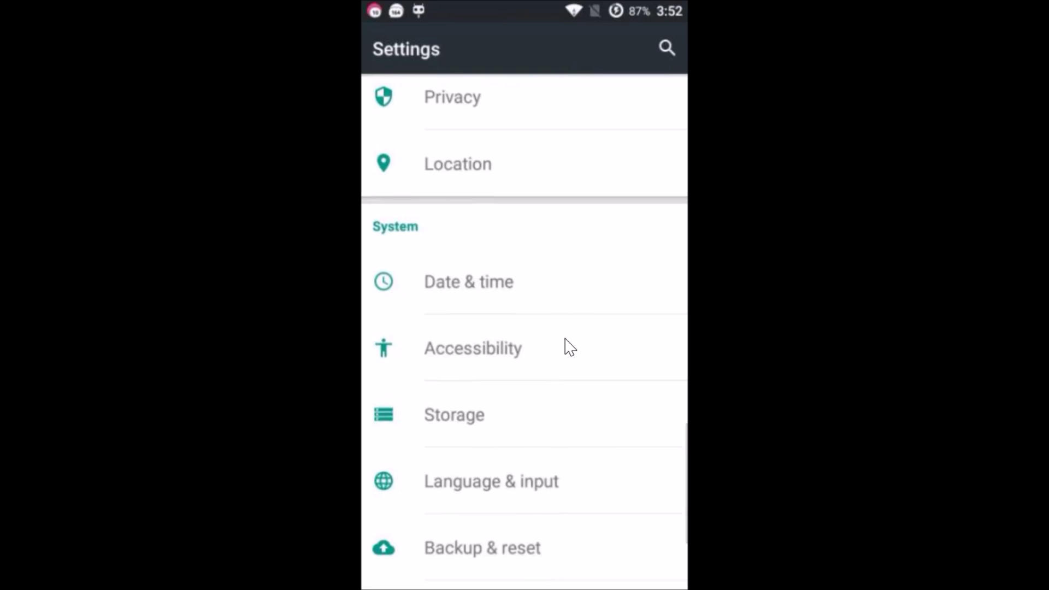
pyautogui.click(475, 304)
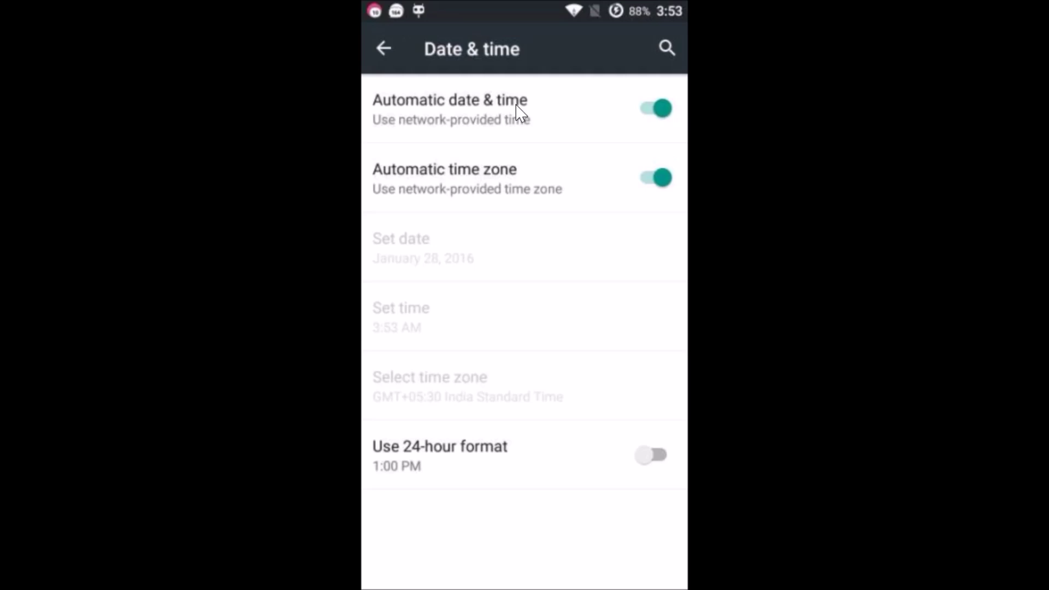
pyautogui.press('Escape')
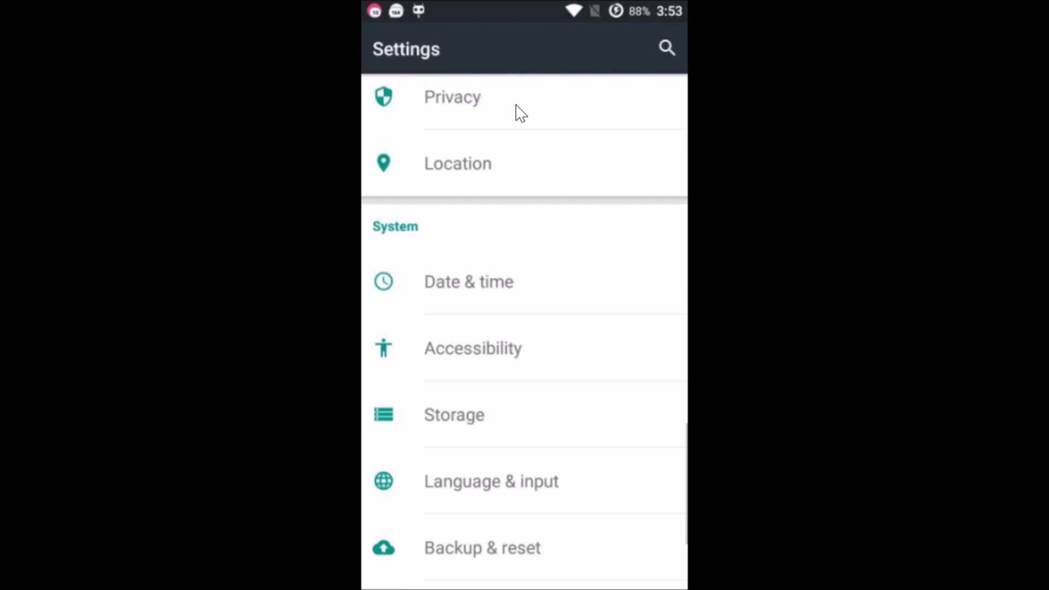
pyautogui.press('Home')
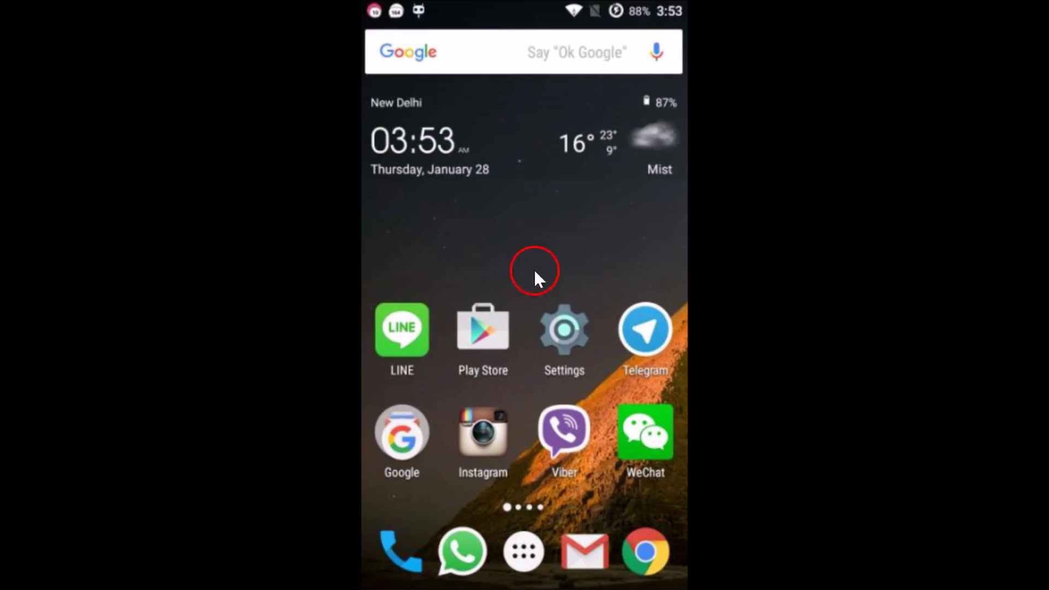
# Open the Apps section of the phone's Settings from the home screen
pyautogui.click(482, 313)
pyautogui.click(537, 353)
pyautogui.click(566, 335)
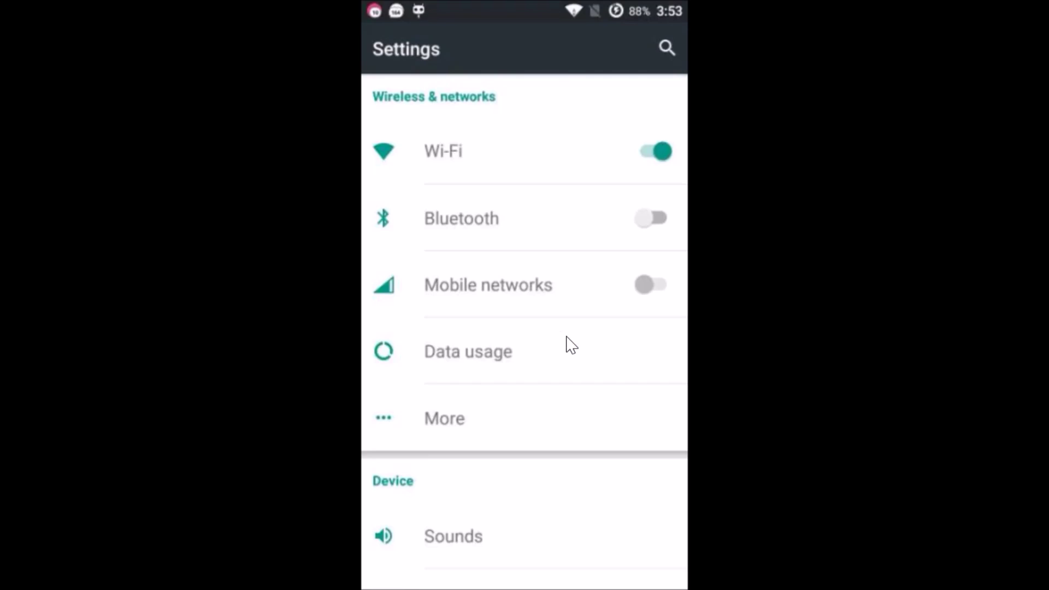
pyautogui.scroll(-15, 567, 339)
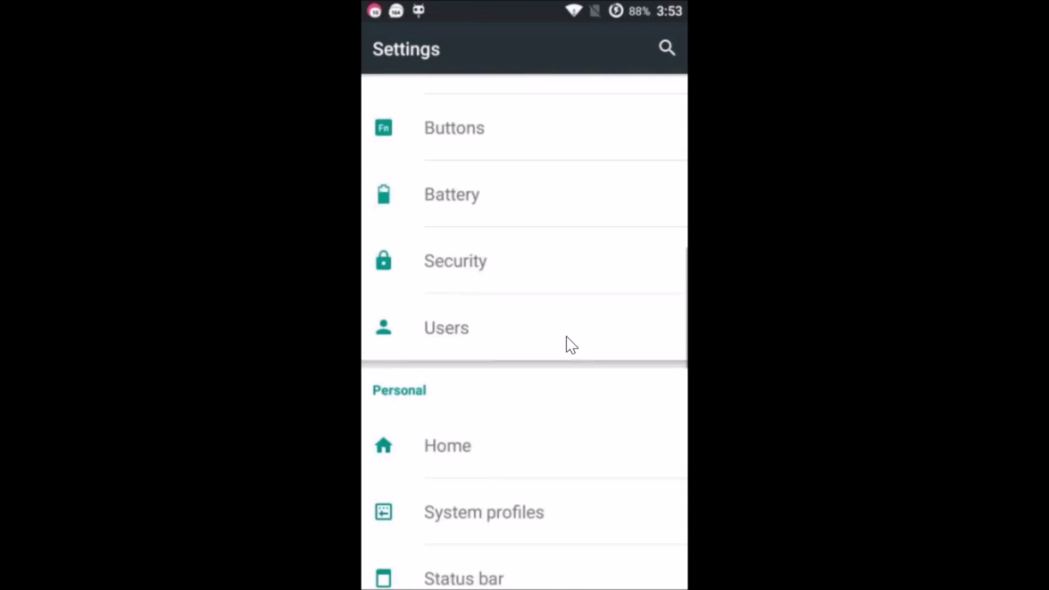
pyautogui.scroll(-6, 567, 341)
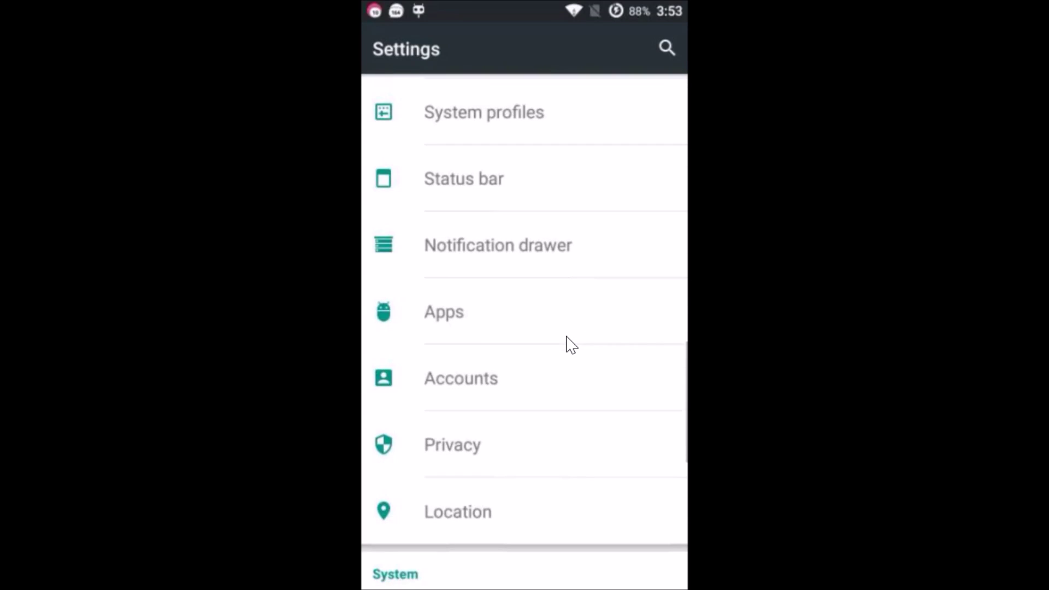
pyautogui.click(475, 310)
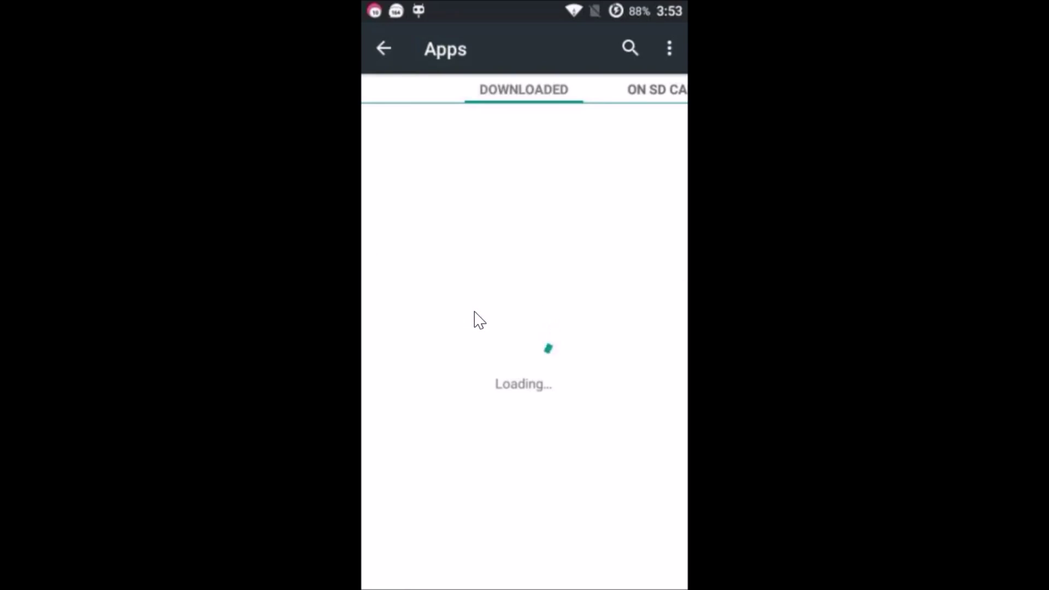
pyautogui.click(560, 280)
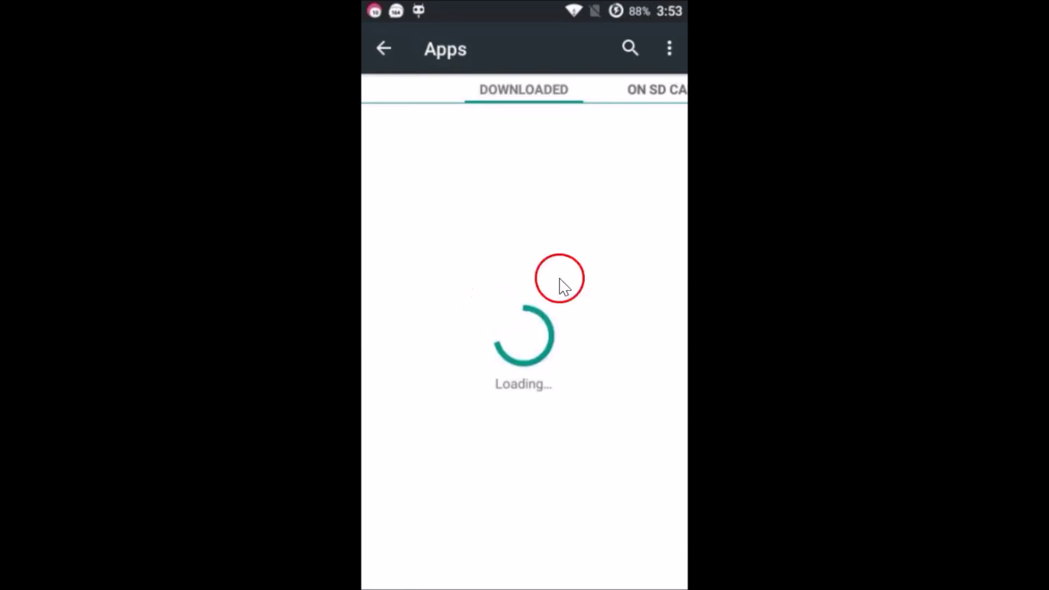
# Switch the app list from downloaded apps to all apps
pyautogui.click(663, 92)
pyautogui.click(663, 94)
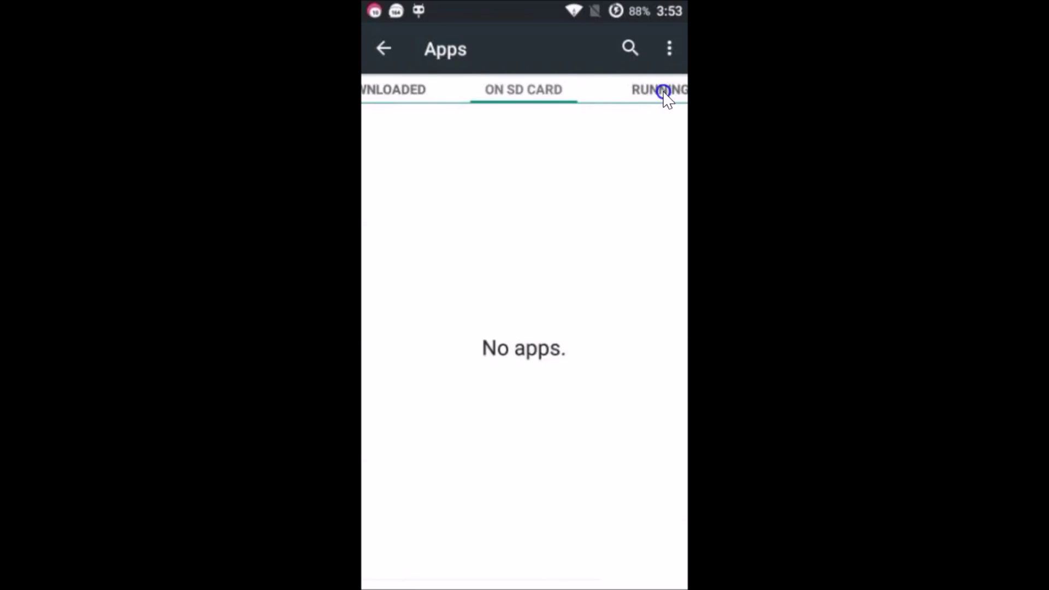
pyautogui.click(645, 94)
pyautogui.click(674, 94)
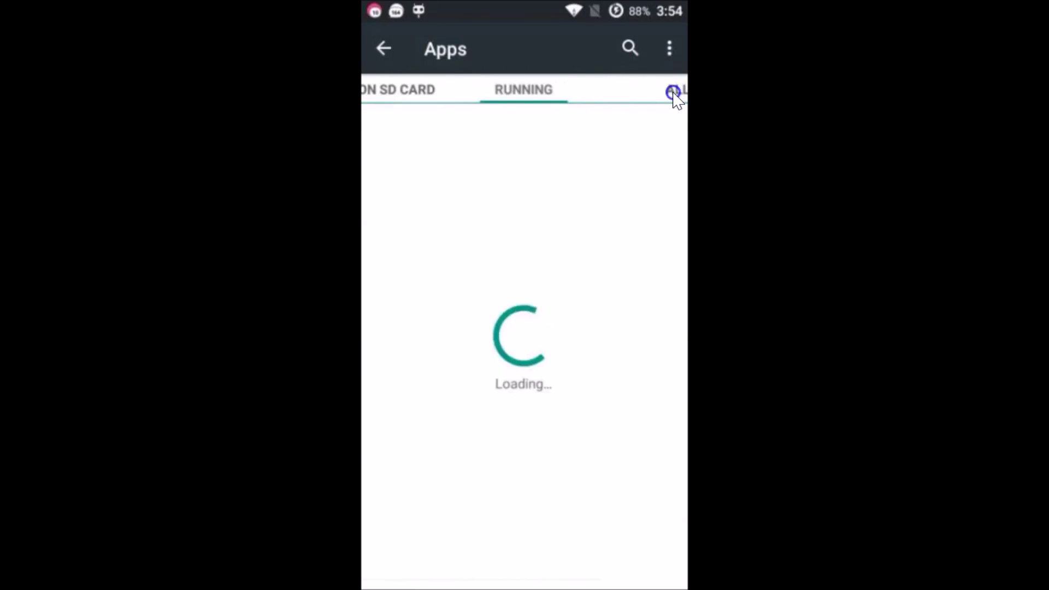
pyautogui.click(511, 102)
pyautogui.click(583, 248)
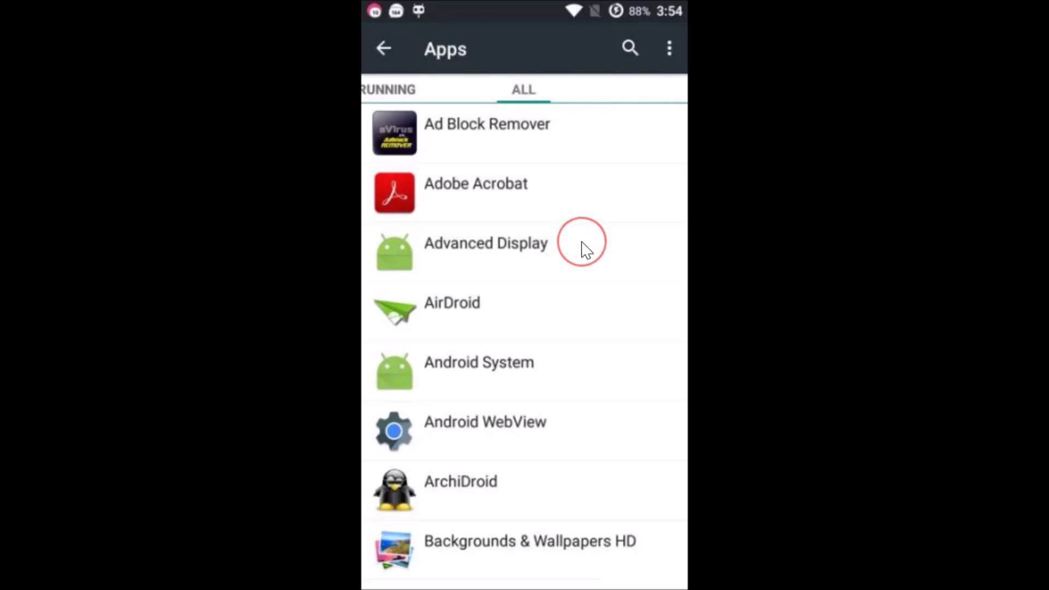
# Clear the stored data of the Google Play Store app and return to the home screen
pyautogui.scroll(-3, 585, 249)
pyautogui.scroll(-15, 586, 250)
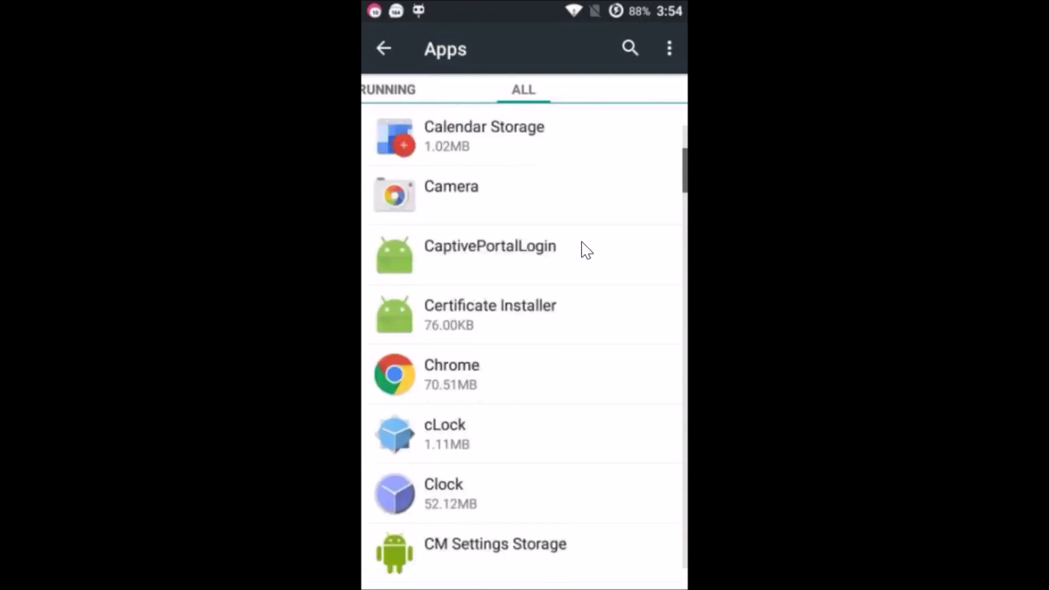
pyautogui.scroll(-15, 586, 250)
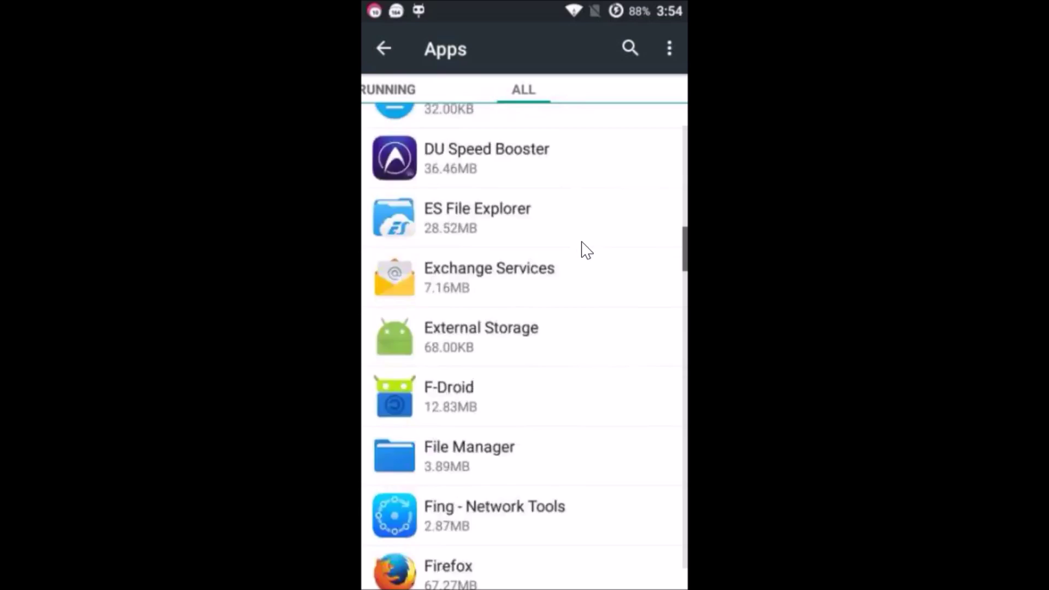
pyautogui.scroll(-10, 586, 250)
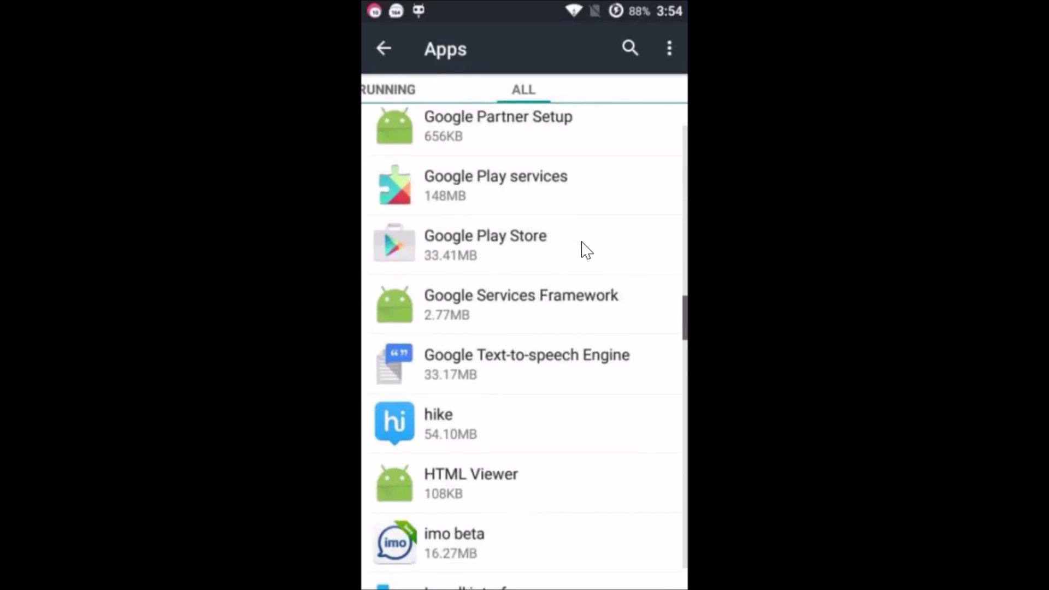
pyautogui.moveTo(495, 236); pyautogui.dragTo(483, 236)
pyautogui.moveTo(546, 482); pyautogui.dragTo(589, 450)
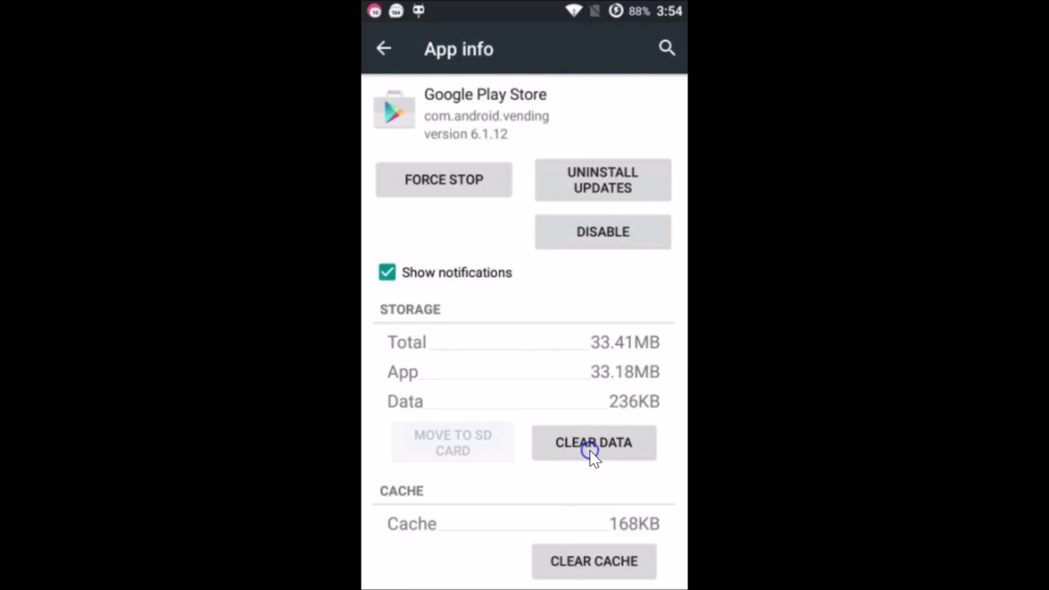
pyautogui.moveTo(576, 383); pyautogui.dragTo(627, 375)
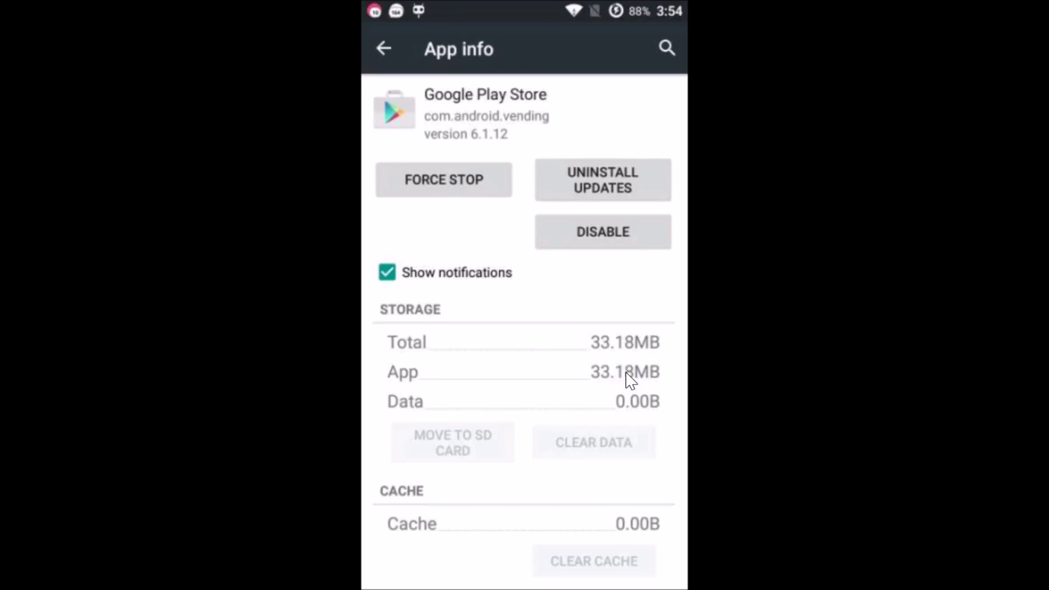
pyautogui.press('Escape')
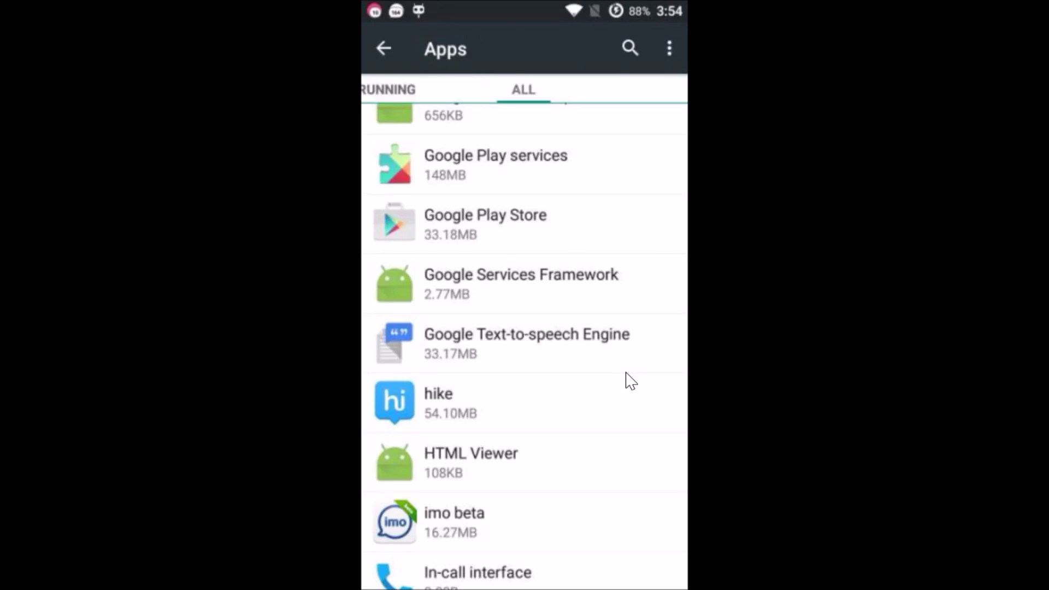
pyautogui.press('Escape')
pyautogui.press('Escape')
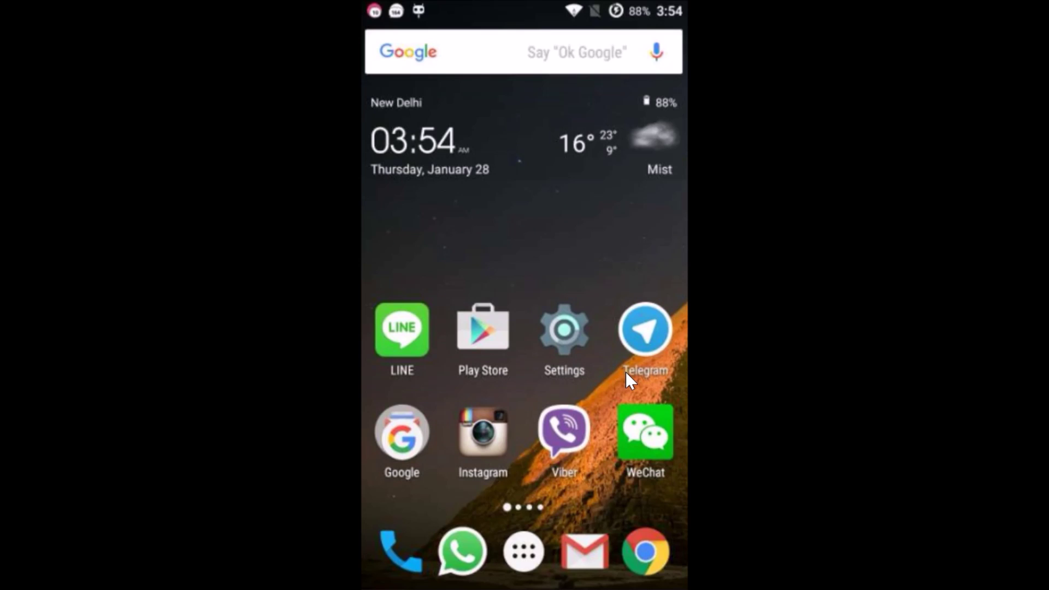
# Open the Accounts section of the phone's Settings from the home screen
pyautogui.click(507, 337)
pyautogui.click(579, 366)
pyautogui.click(554, 338)
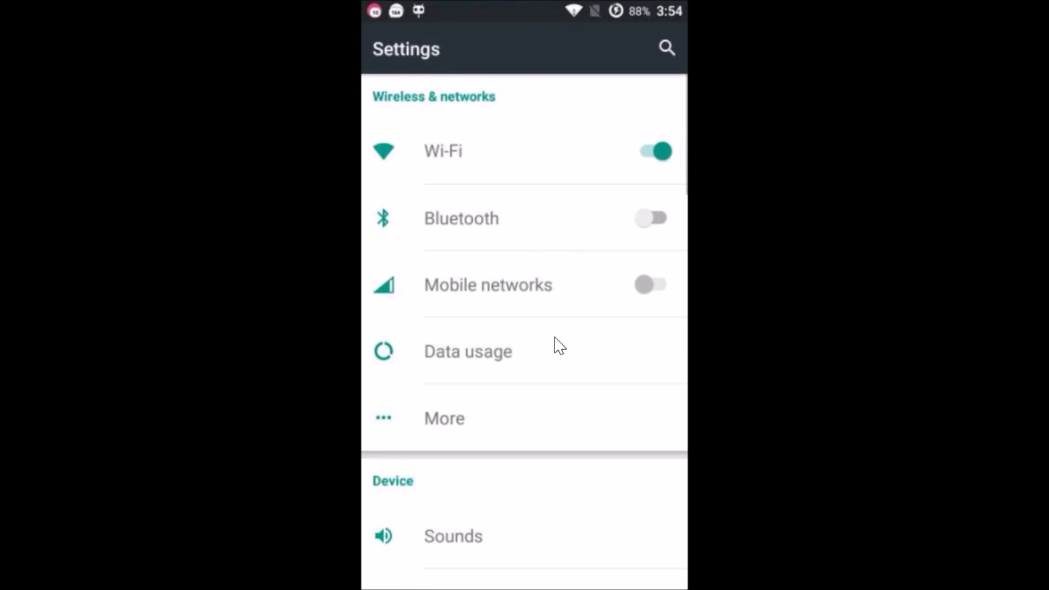
pyautogui.scroll(-5, 555, 343)
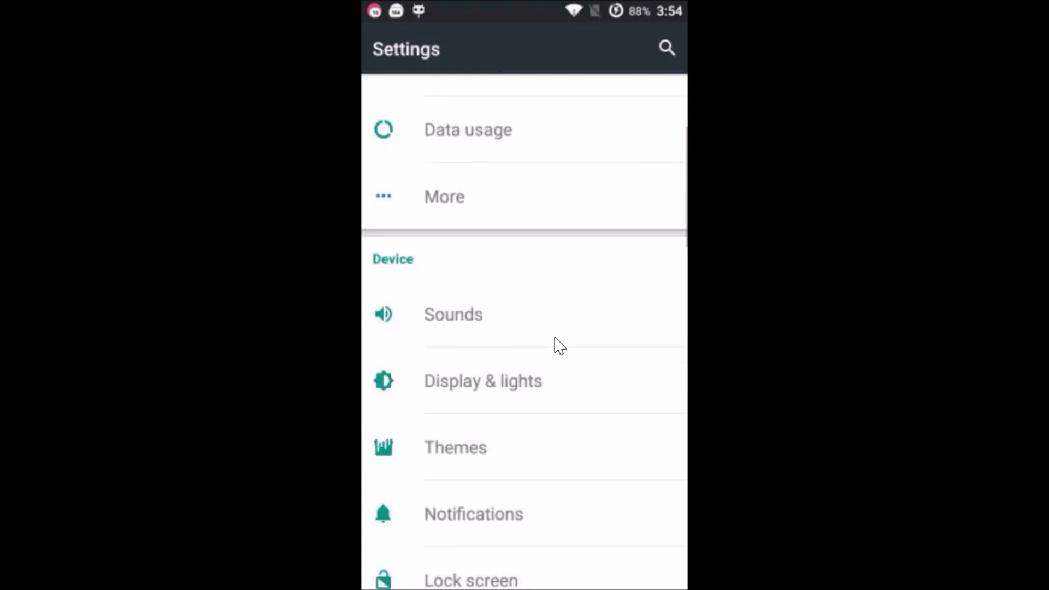
pyautogui.scroll(-10, 555, 343)
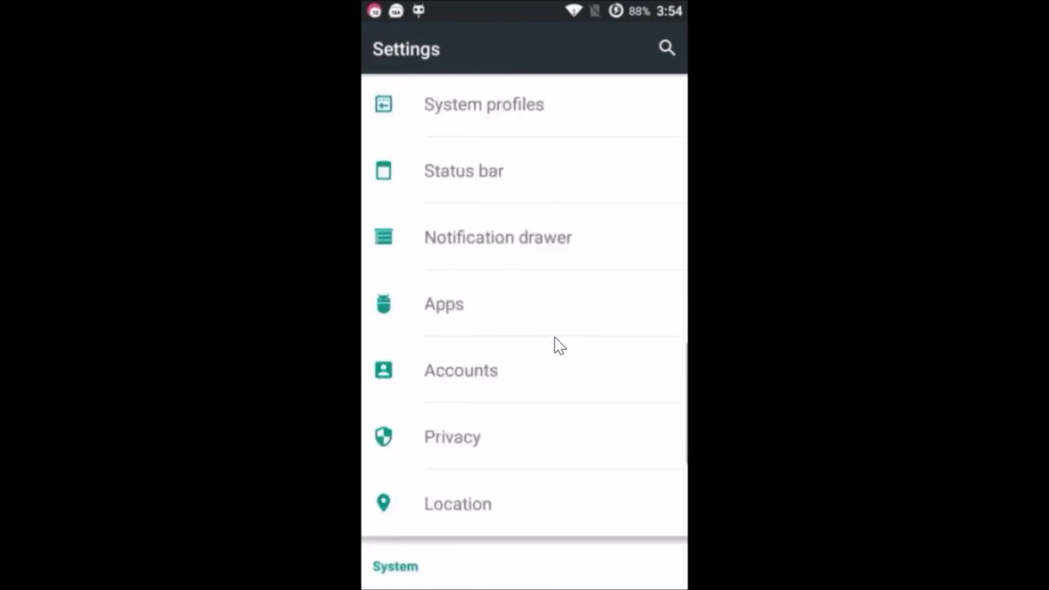
pyautogui.scroll(-6, 556, 343)
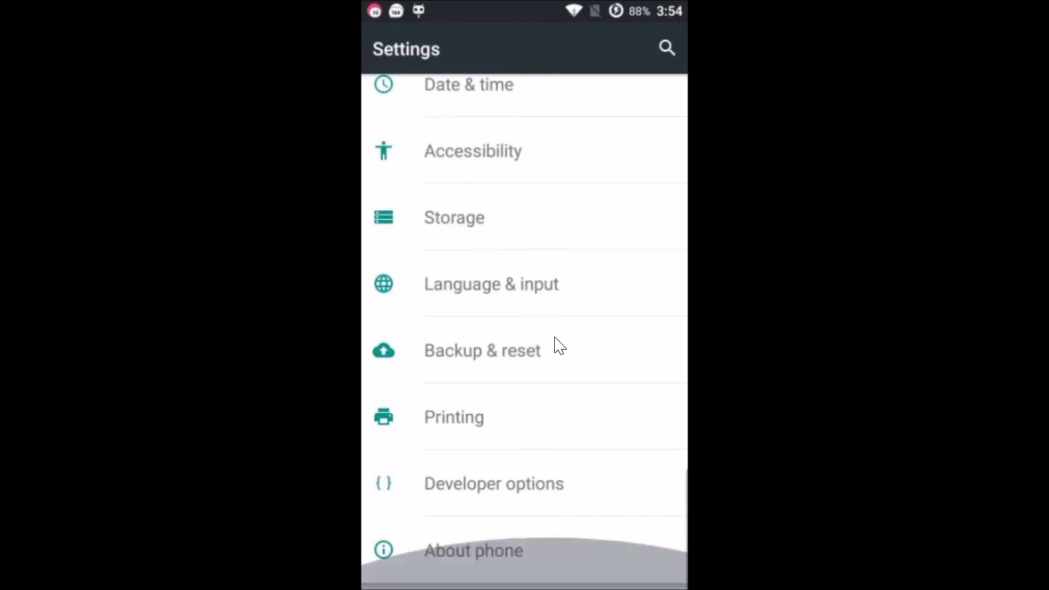
pyautogui.scroll(6, 555, 343)
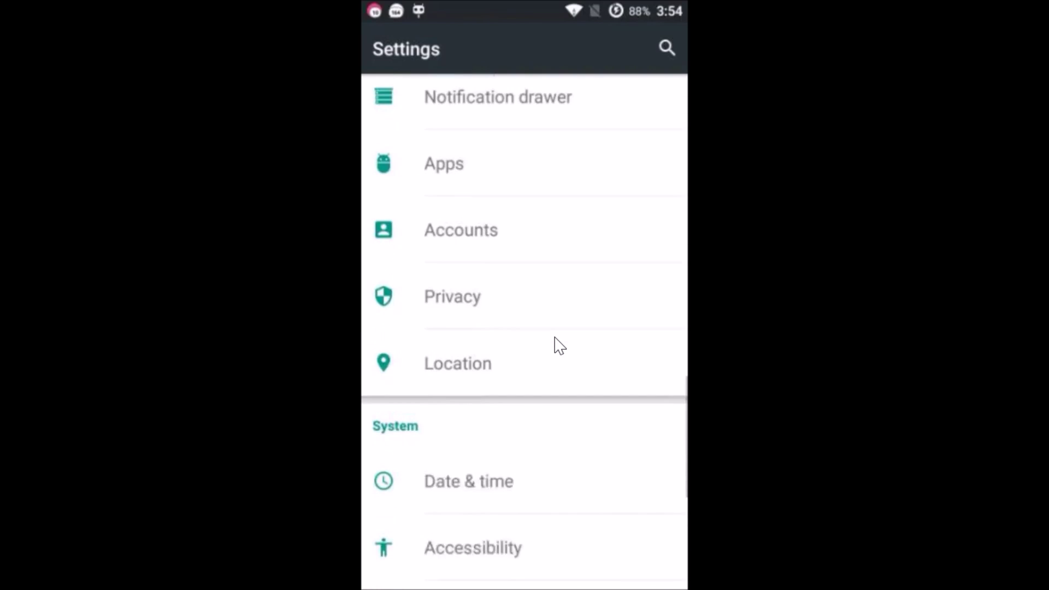
pyautogui.moveTo(496, 288); pyautogui.dragTo(489, 273)
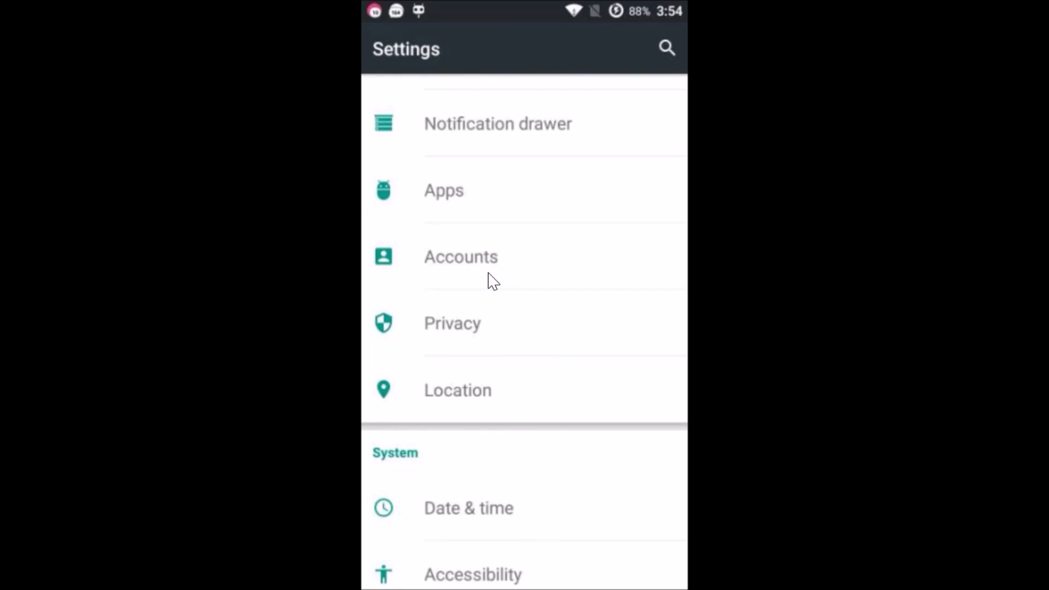
pyautogui.click(493, 281)
# Show the Remove account option for the Google account, leave it without removing the account, and return to the home screen
pyautogui.click(491, 100)
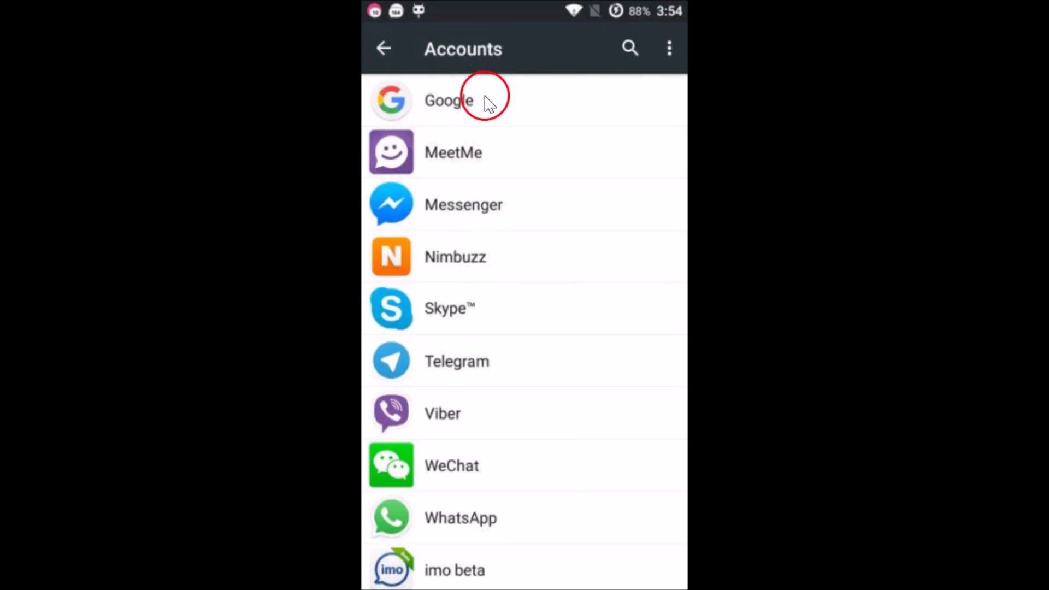
pyautogui.moveTo(529, 120); pyautogui.dragTo(530, 142)
pyautogui.click(533, 149)
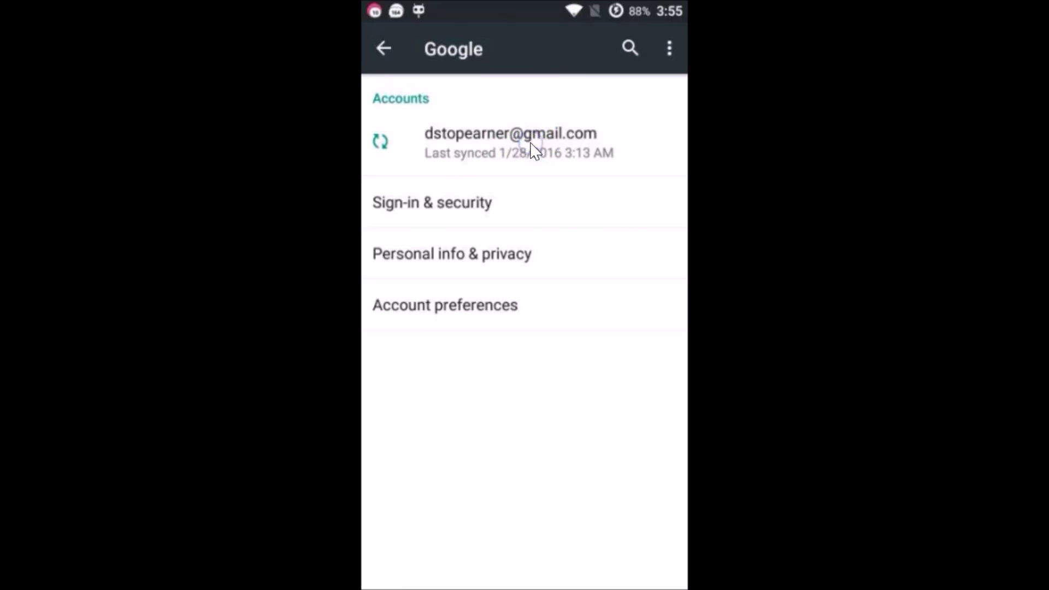
pyautogui.moveTo(628, 123); pyautogui.dragTo(670, 59)
pyautogui.click(668, 52)
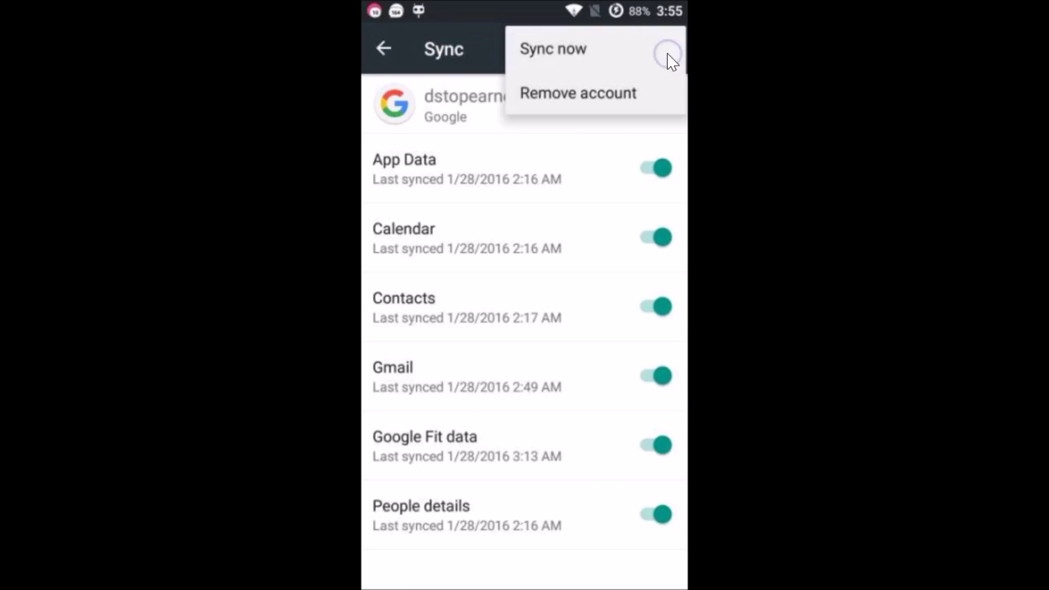
pyautogui.moveTo(583, 78); pyautogui.dragTo(506, 79)
pyautogui.press('Escape')
pyautogui.press('Escape')
pyautogui.press('Escape')
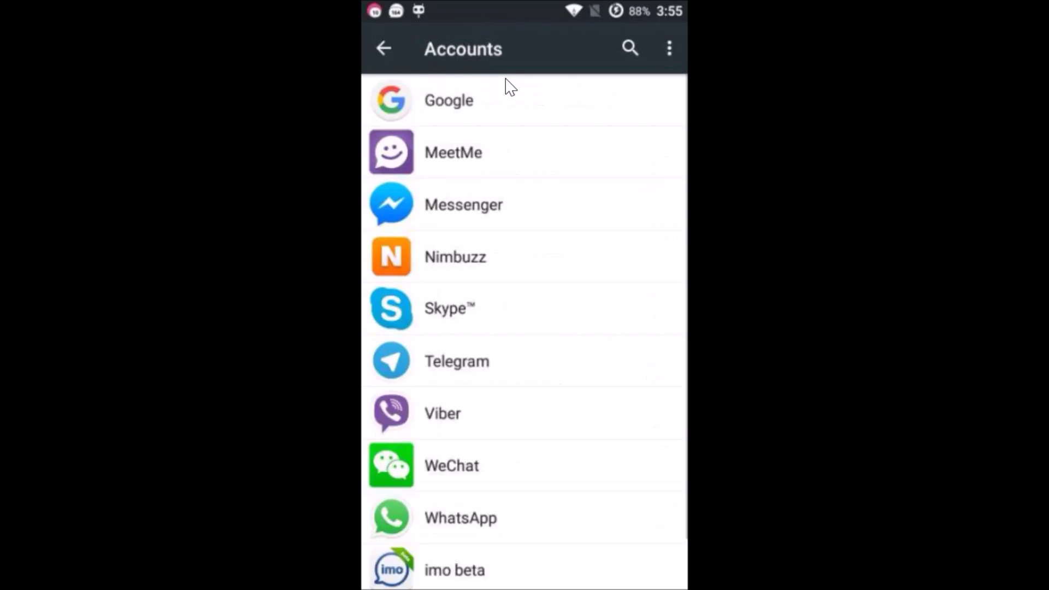
pyautogui.press('Escape')
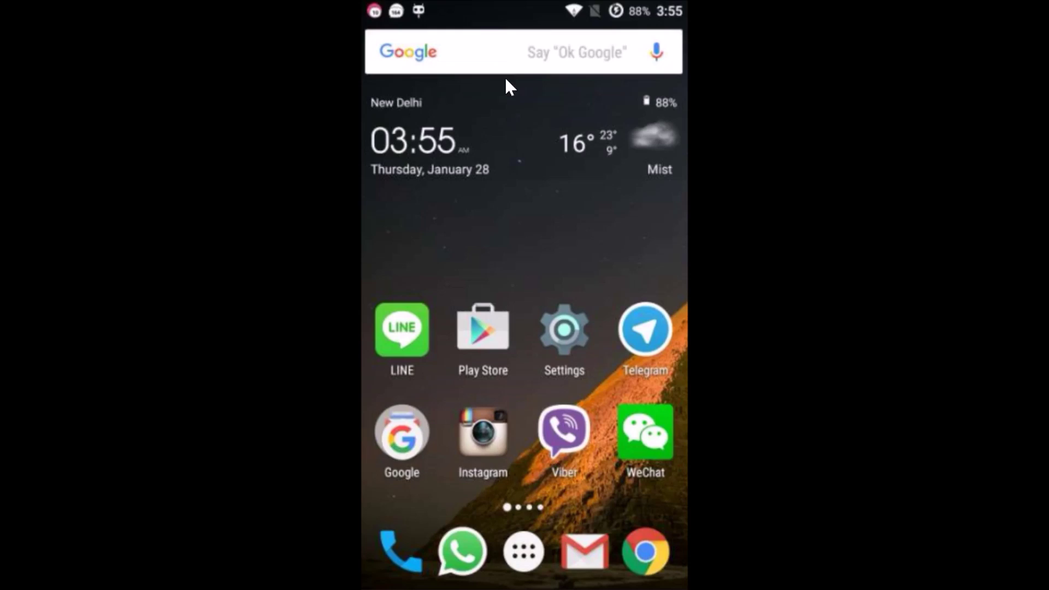
# Open the Apps section of the phone's Settings from the home screen
pyautogui.moveTo(489, 293); pyautogui.dragTo(486, 300)
pyautogui.click(555, 329)
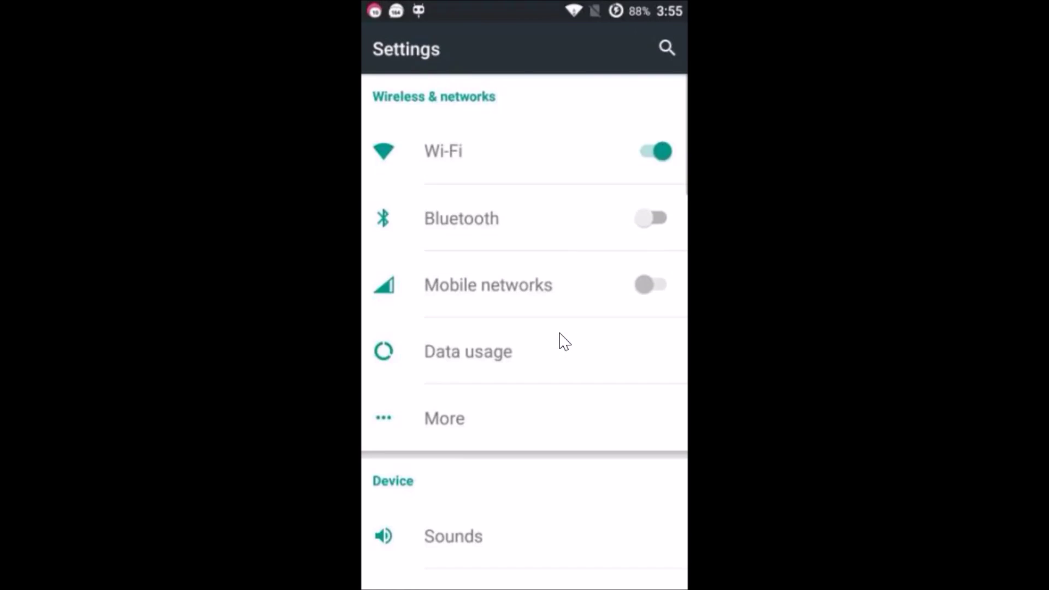
pyautogui.scroll(-10, 563, 342)
pyautogui.scroll(-10, 564, 342)
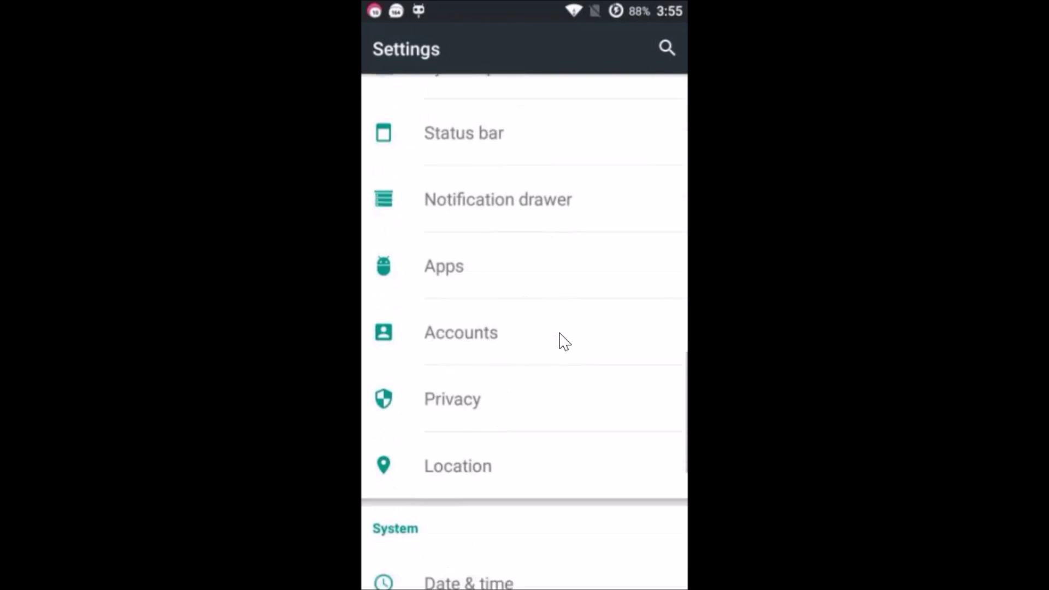
pyautogui.moveTo(550, 330); pyautogui.dragTo(474, 262)
pyautogui.click(473, 265)
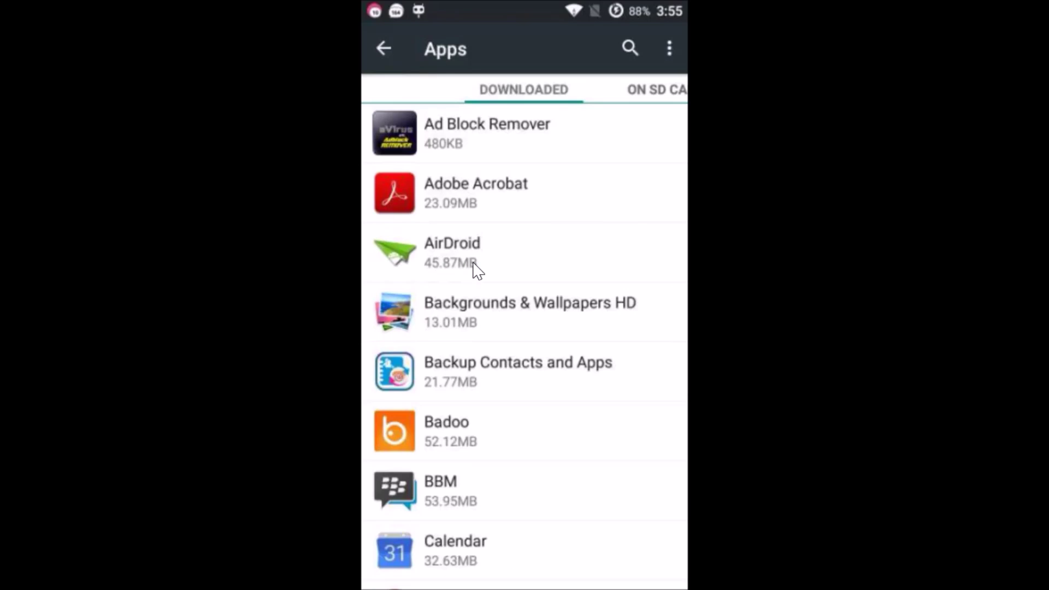
# Switch the app list from downloaded apps to all apps
pyautogui.click(653, 90)
pyautogui.click(655, 92)
pyautogui.click(662, 89)
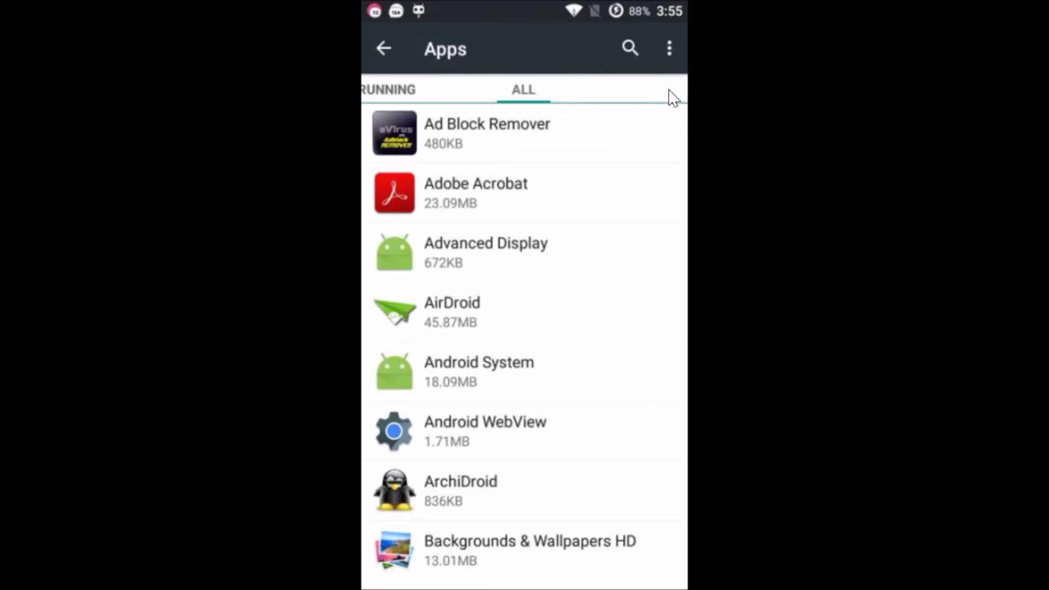
# Find Google Play Store in the list of all apps and open its app info
pyautogui.scroll(-15, 673, 98)
pyautogui.scroll(-15, 673, 98)
pyautogui.scroll(-15, 673, 98)
pyautogui.scroll(-7, 673, 99)
pyautogui.scroll(18, 673, 98)
pyautogui.scroll(3, 673, 99)
pyautogui.click(509, 104)
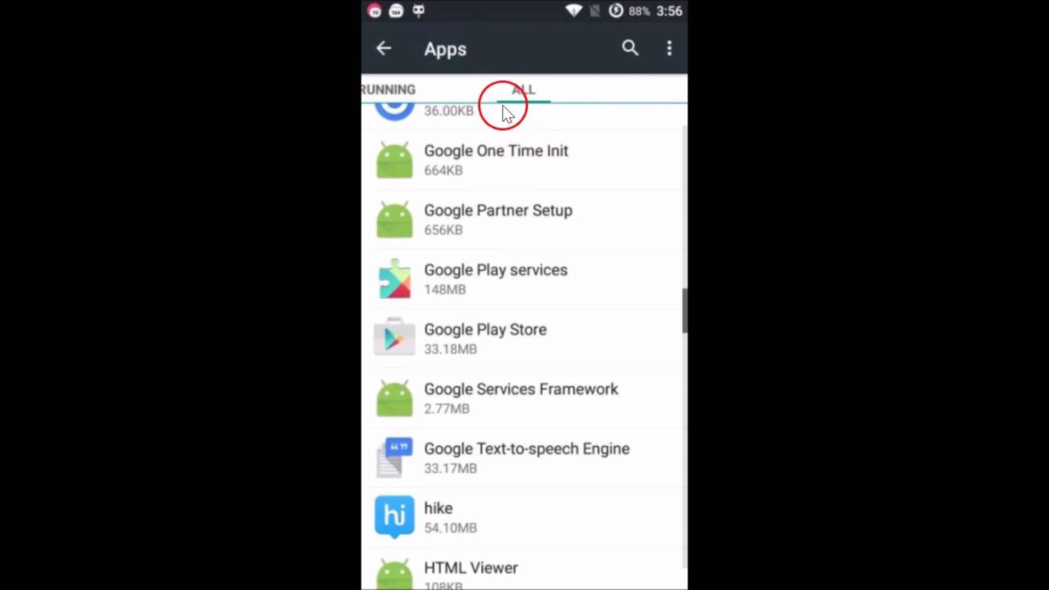
pyautogui.click(489, 333)
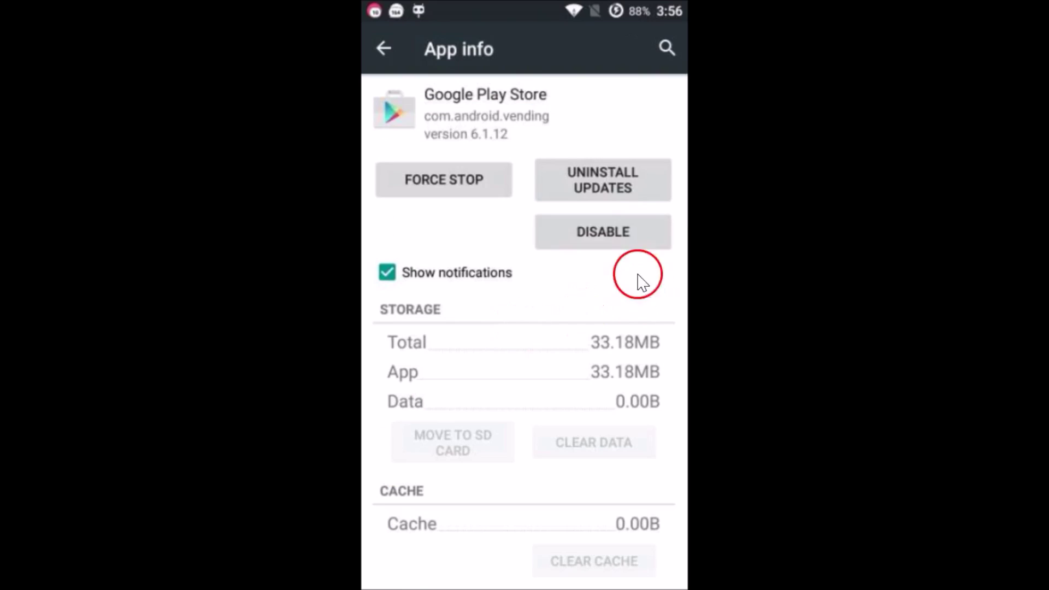
# Bring up the uninstall updates confirmation for Google Play Store, dismiss it without uninstalling, and return to the home screen
pyautogui.click(593, 180)
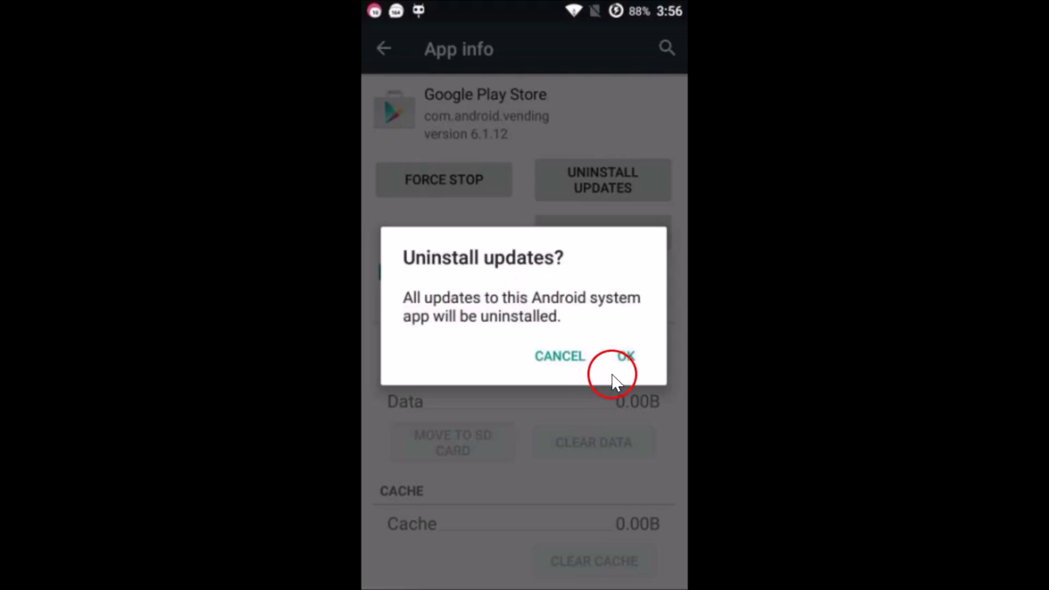
pyautogui.click(660, 407)
pyautogui.rightClick(660, 407)
pyautogui.rightClick(660, 407)
pyautogui.rightClick(661, 407)
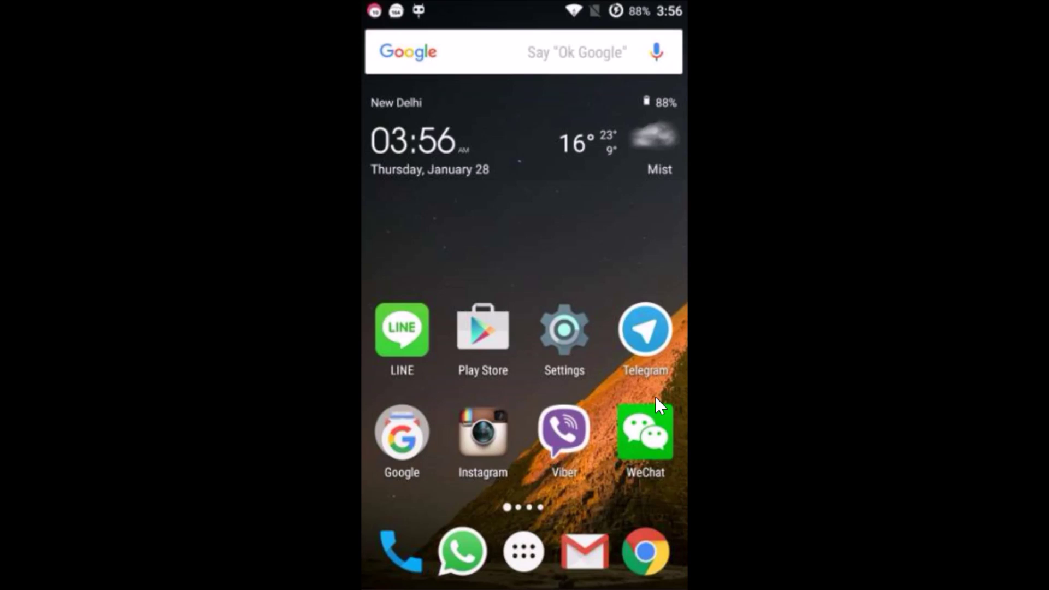
# Open the Factory data reset page under Backup & reset in the phone's Settings
pyautogui.click(489, 328)
pyautogui.click(561, 343)
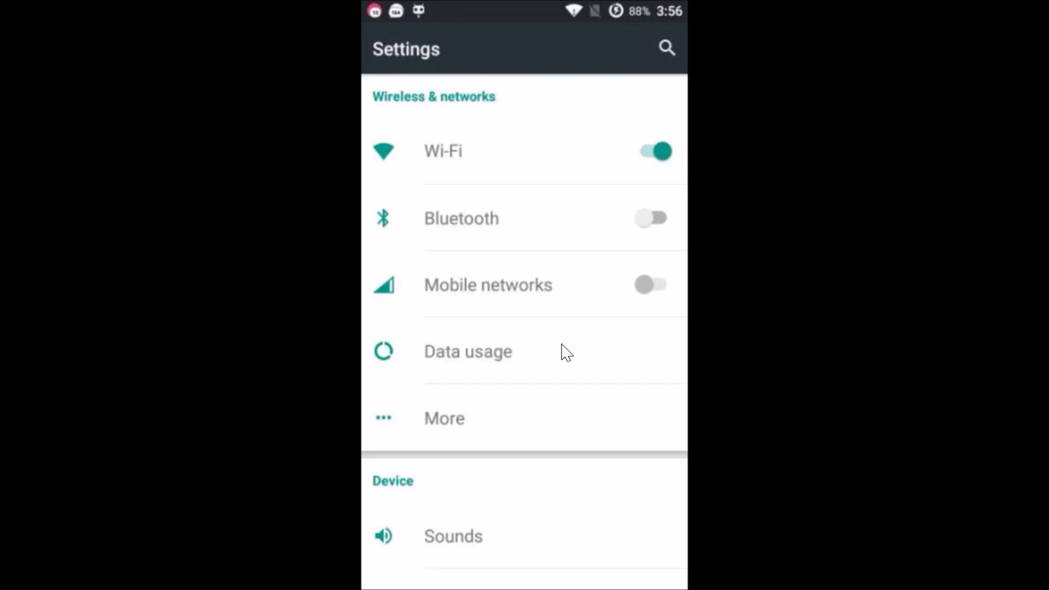
pyautogui.scroll(-15, 566, 352)
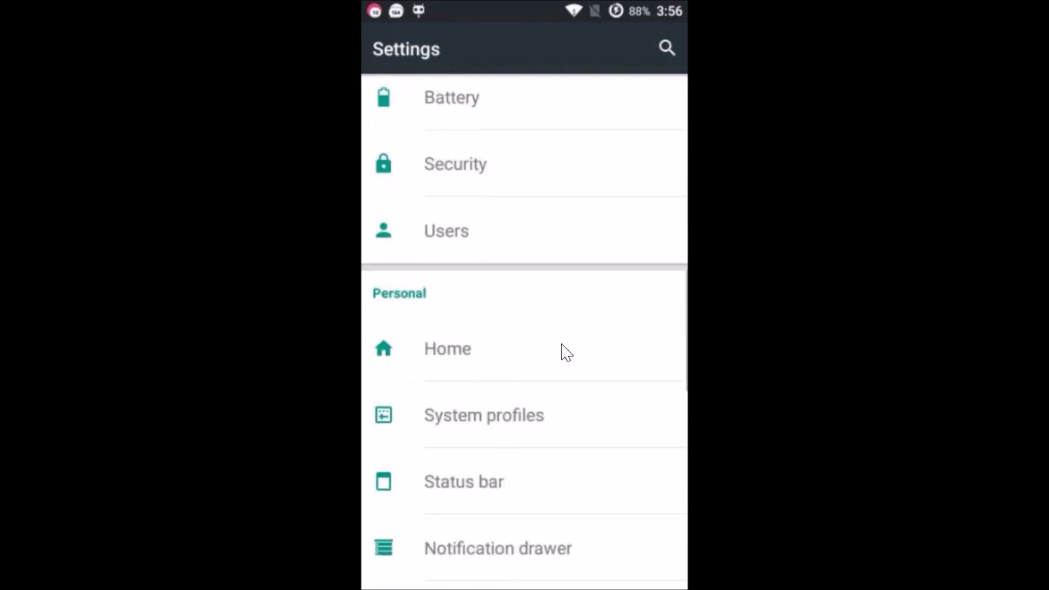
pyautogui.scroll(-10, 566, 353)
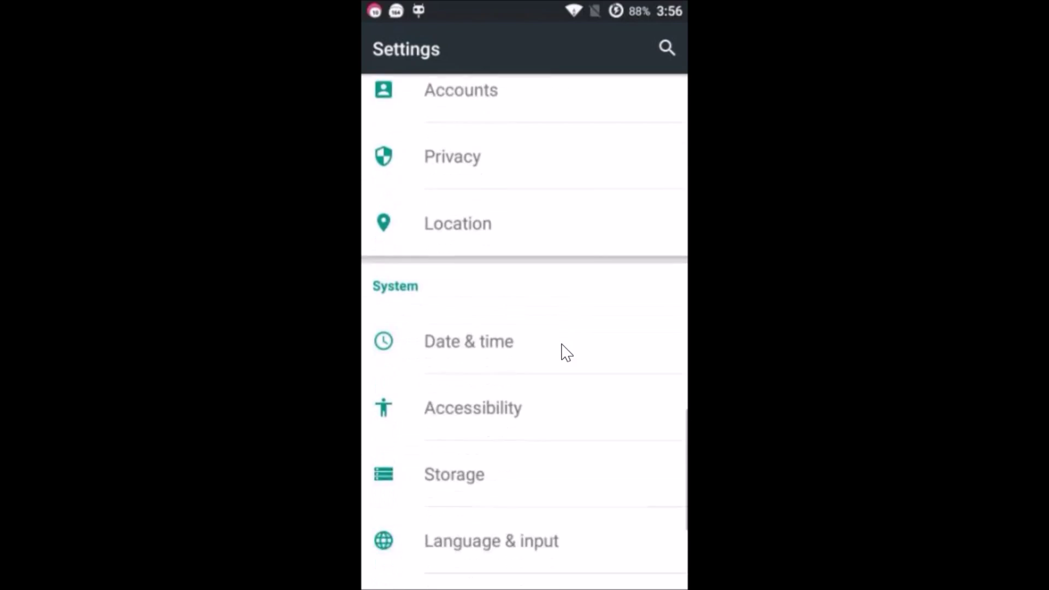
pyautogui.scroll(-3, 566, 353)
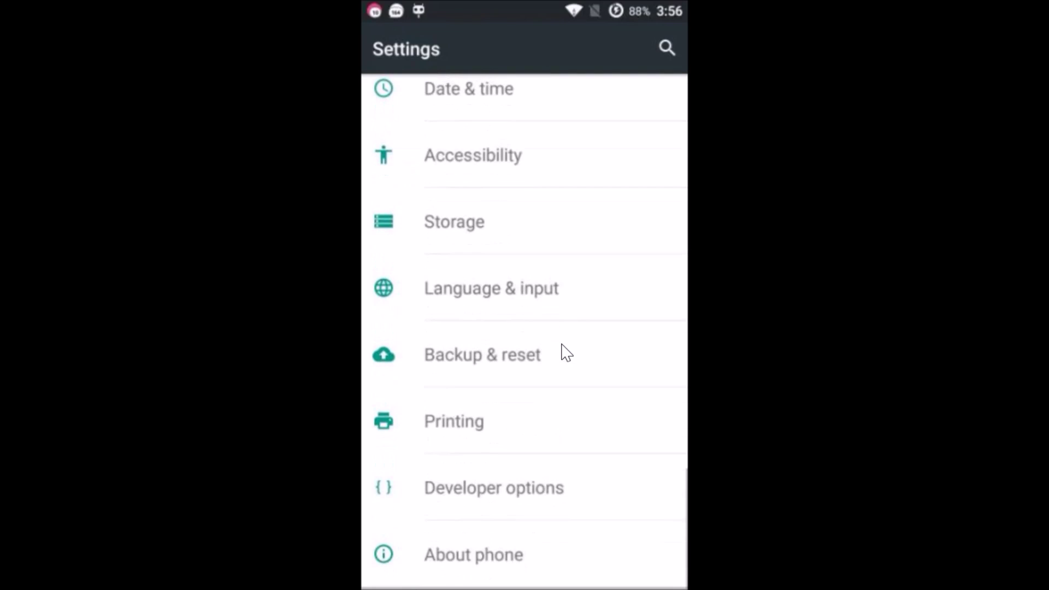
pyautogui.click(421, 381)
pyautogui.click(493, 372)
pyautogui.moveTo(374, 420); pyautogui.dragTo(466, 413)
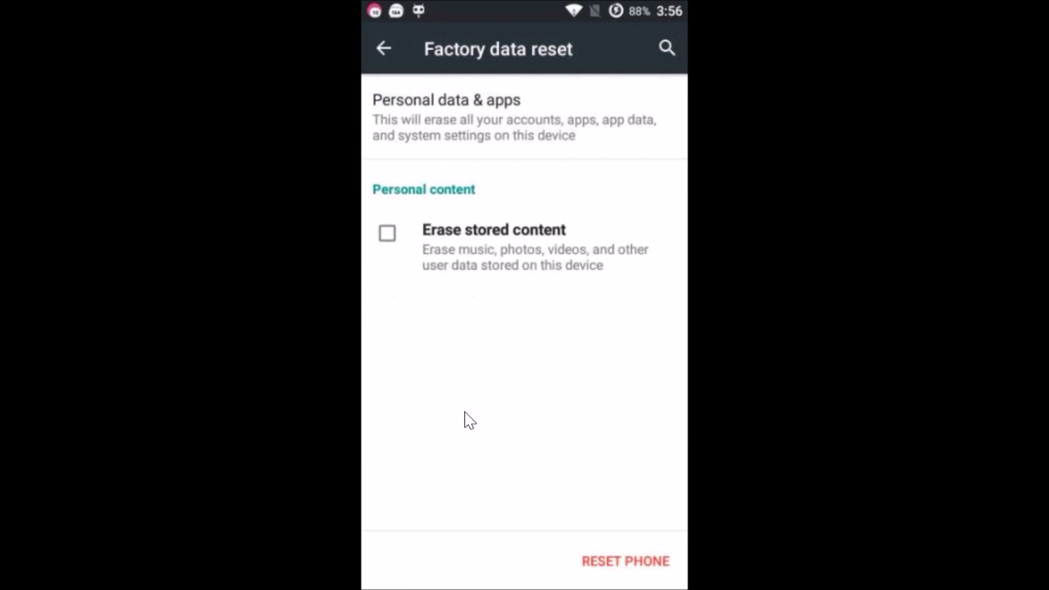
# Review the factory reset options, leave without resetting the phone, and return to the home screen
pyautogui.moveTo(443, 255)
pyautogui.mouseDown()
pyautogui.moveTo(457, 248)
pyautogui.moveTo(407, 236)
pyautogui.moveTo(403, 219)
pyautogui.moveTo(469, 242)
pyautogui.moveTo(459, 245)
pyautogui.moveTo(527, 242)
pyautogui.moveTo(596, 501)
pyautogui.mouseUp()
pyautogui.press('Escape')
pyautogui.press('Escape')
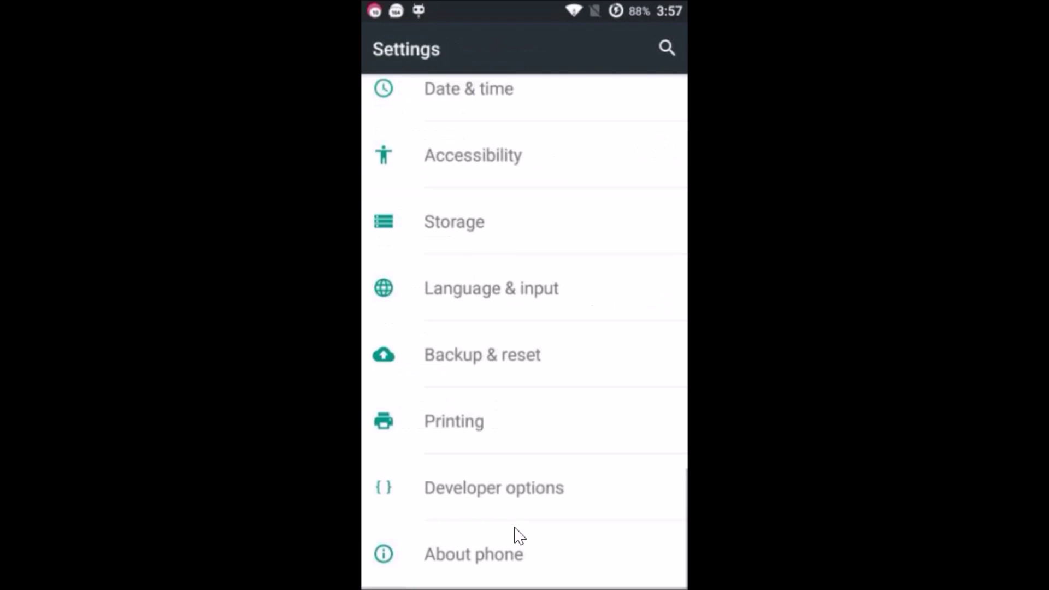
pyautogui.press('Escape')
pyautogui.click(530, 506)
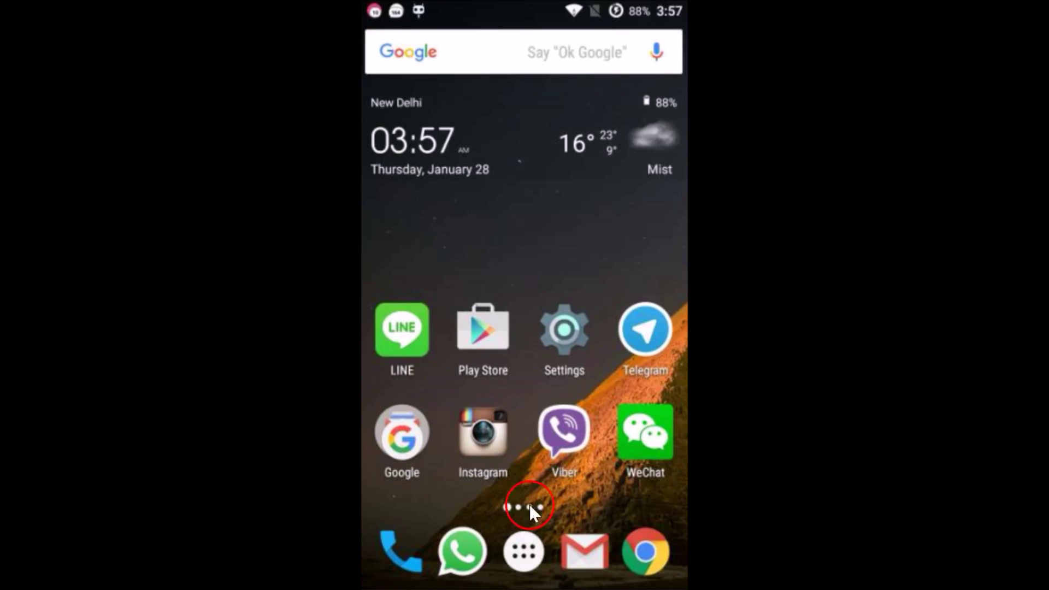
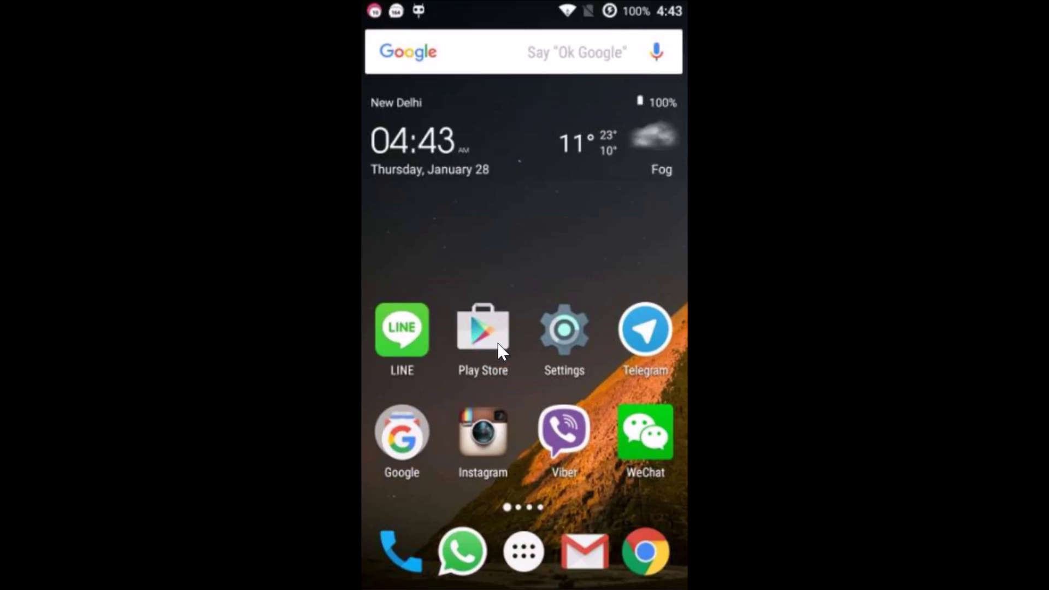
# Switch to ES File Explorer from the third home screen page
pyautogui.press('Right')
pyautogui.press('Right')
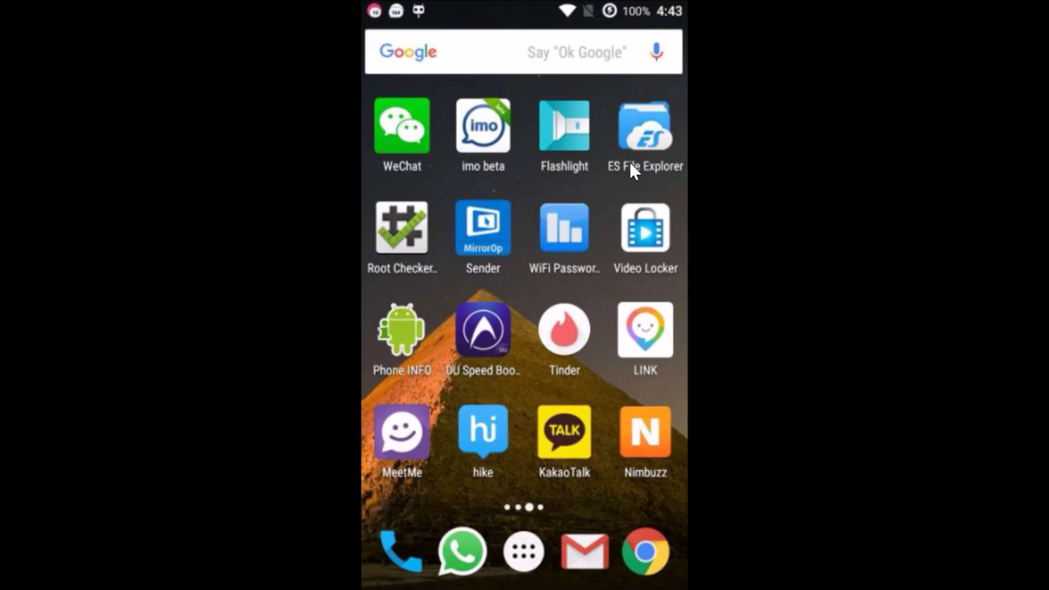
pyautogui.click(655, 141)
pyautogui.click(654, 140)
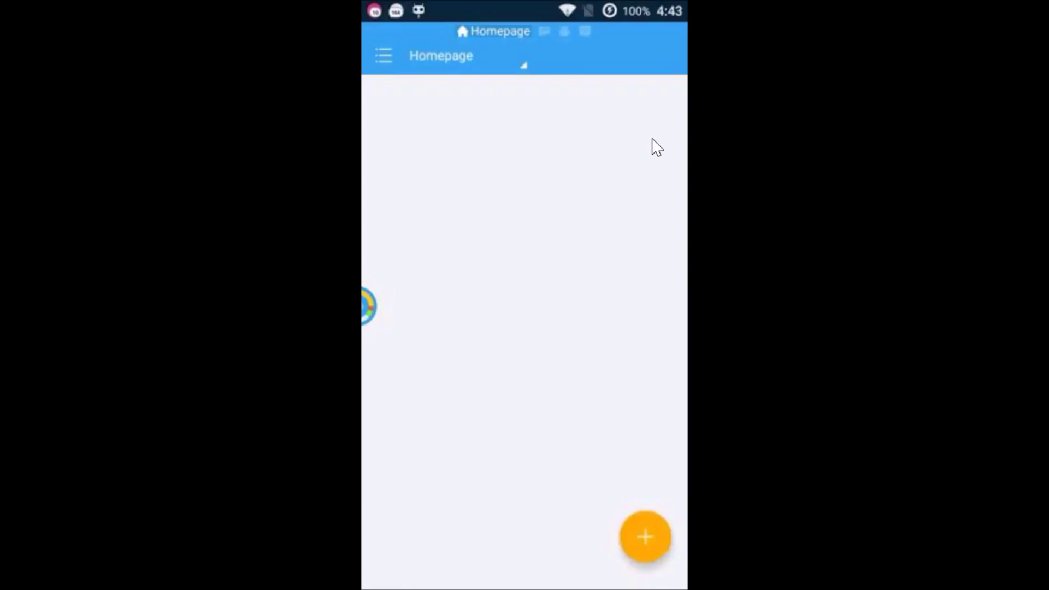
# Turn on Root Explorer among the file manager's tools and return to its homepage
pyautogui.click(394, 74)
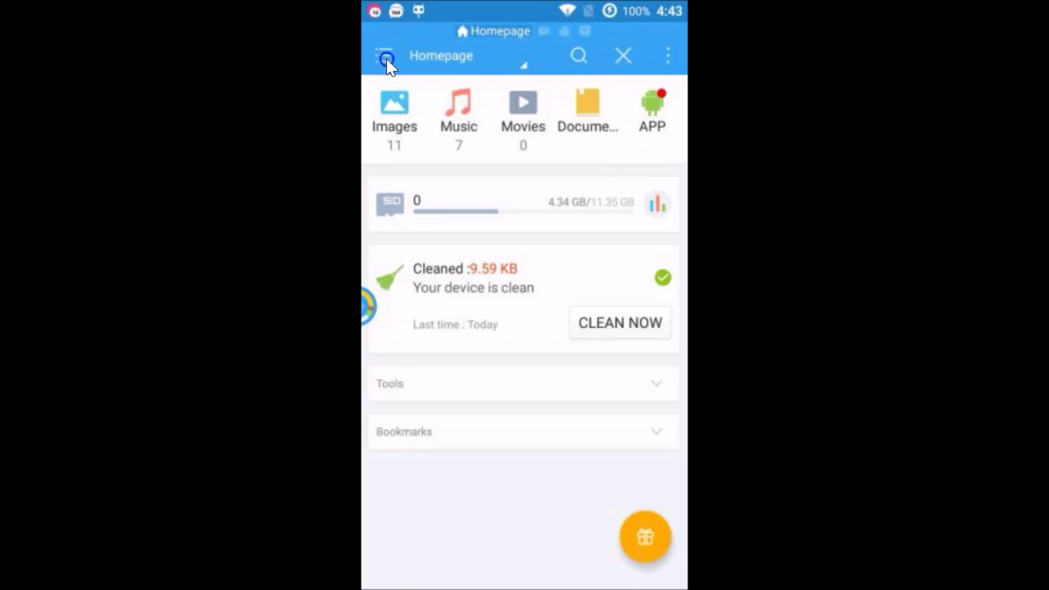
pyautogui.click(385, 58)
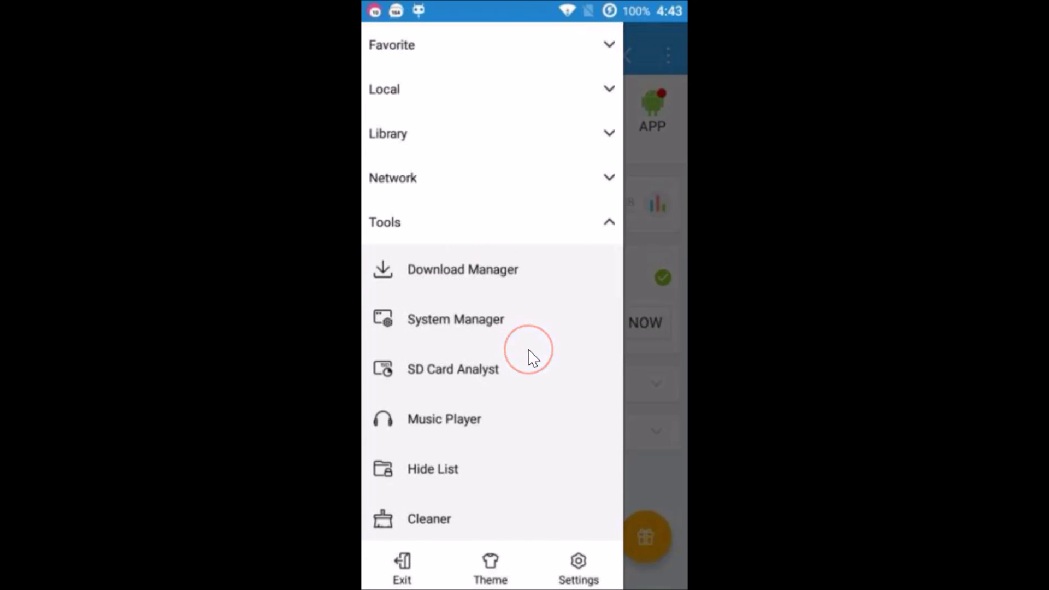
pyautogui.scroll(-5, 530, 358)
pyautogui.moveTo(454, 374); pyautogui.dragTo(576, 370)
pyautogui.click(558, 369)
pyautogui.click(582, 366)
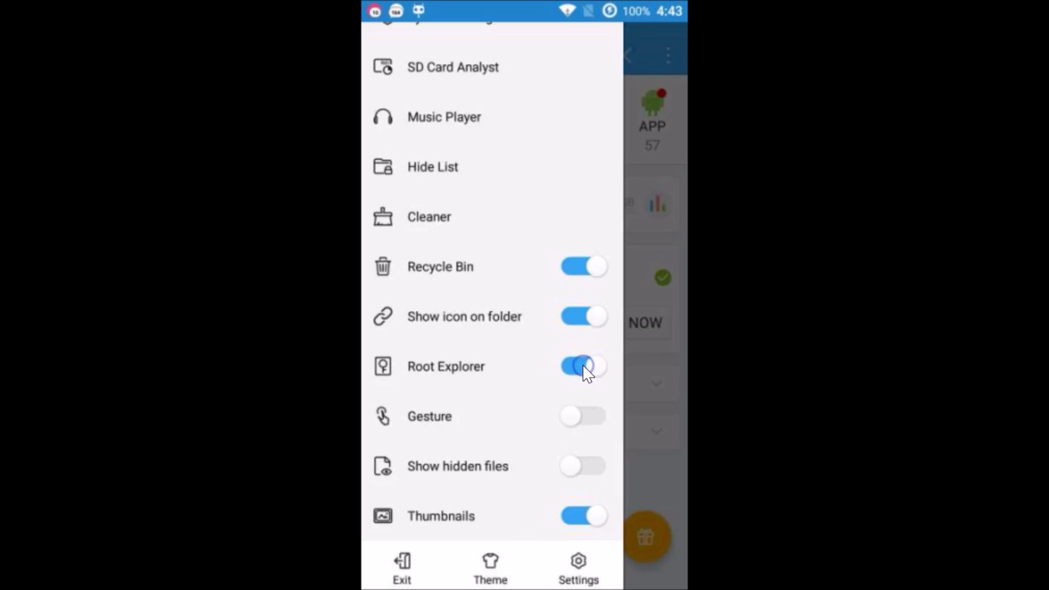
pyautogui.click(667, 361)
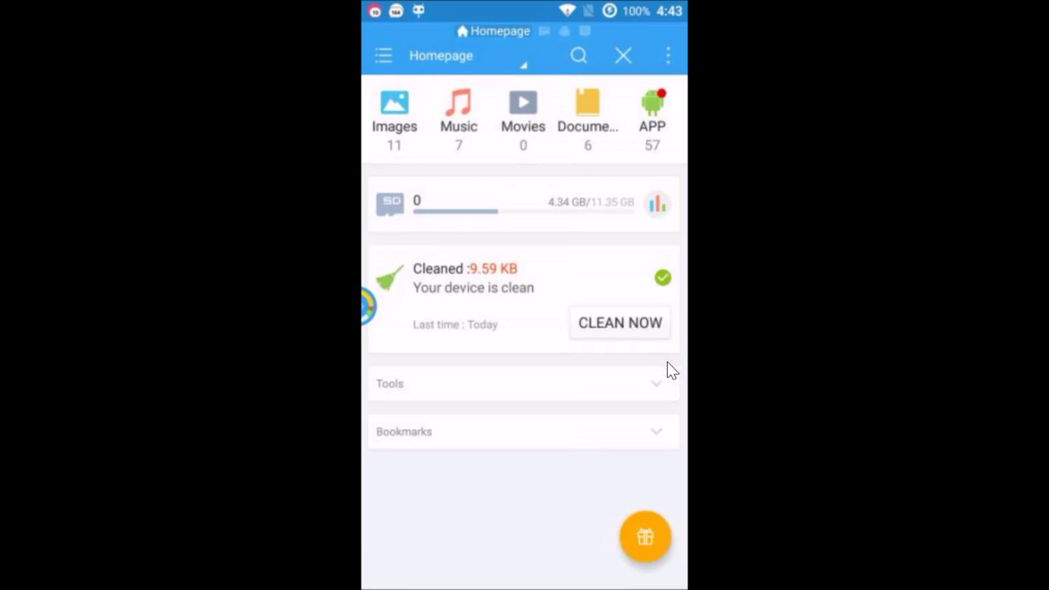
# Go to the device's root directory and open the etc folder
pyautogui.click(524, 66)
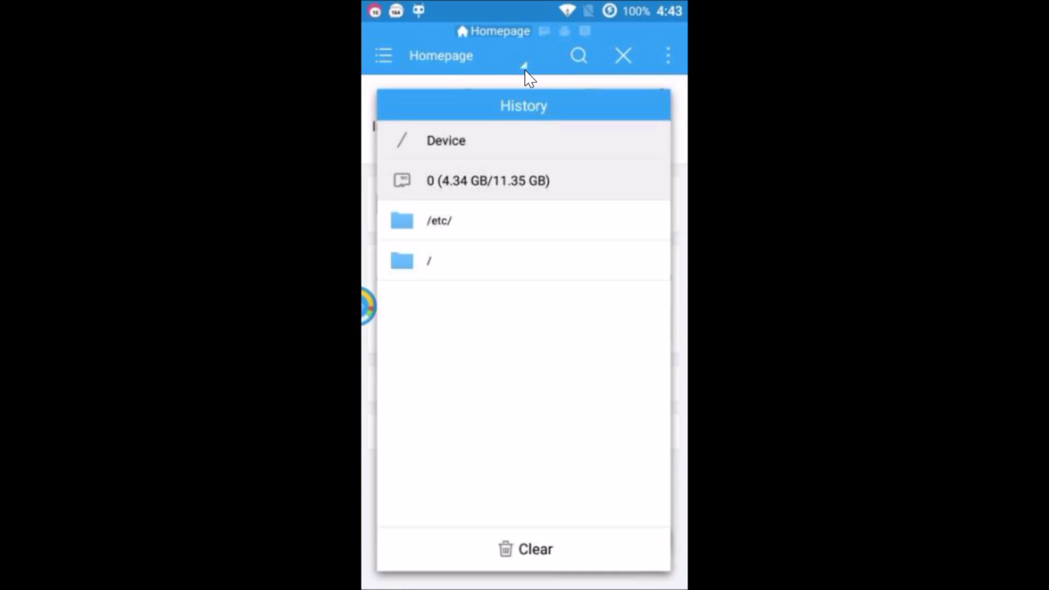
pyautogui.click(452, 139)
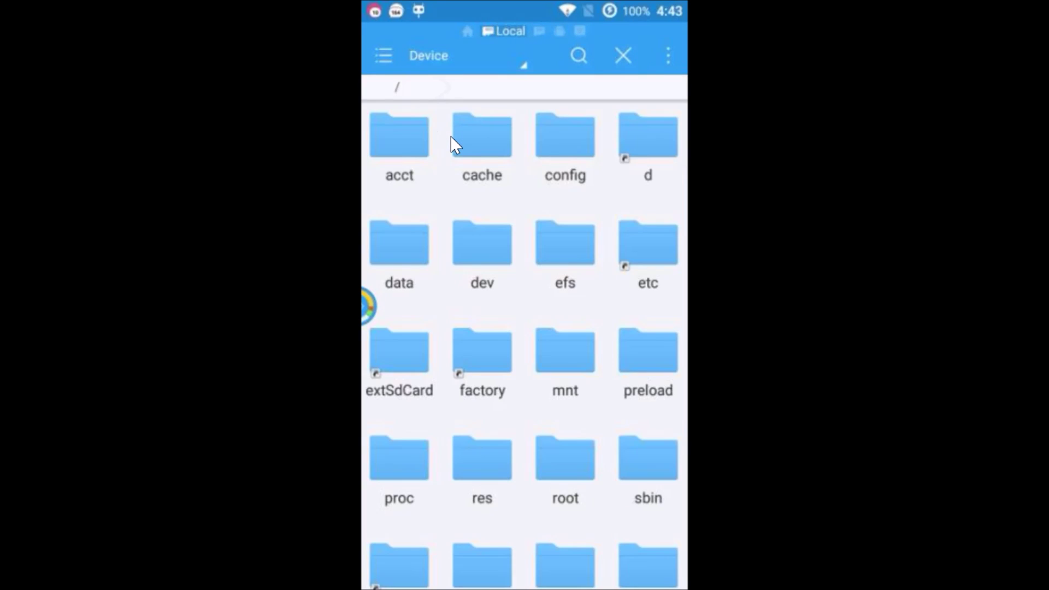
pyautogui.click(639, 250)
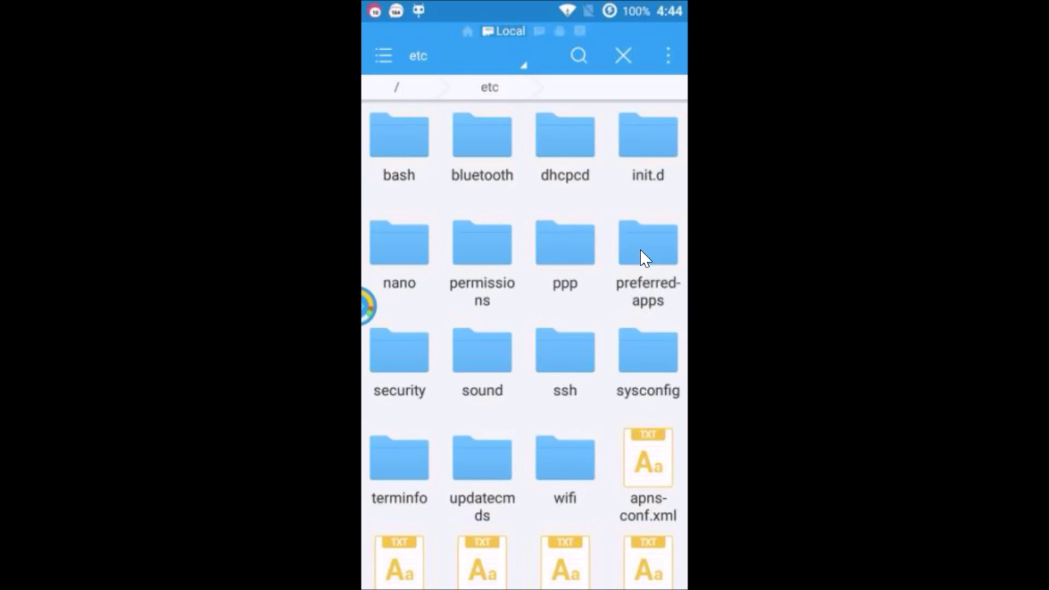
# Open the hosts file in the etc folder as text with ES Note Editor
pyautogui.scroll(-5, 640, 248)
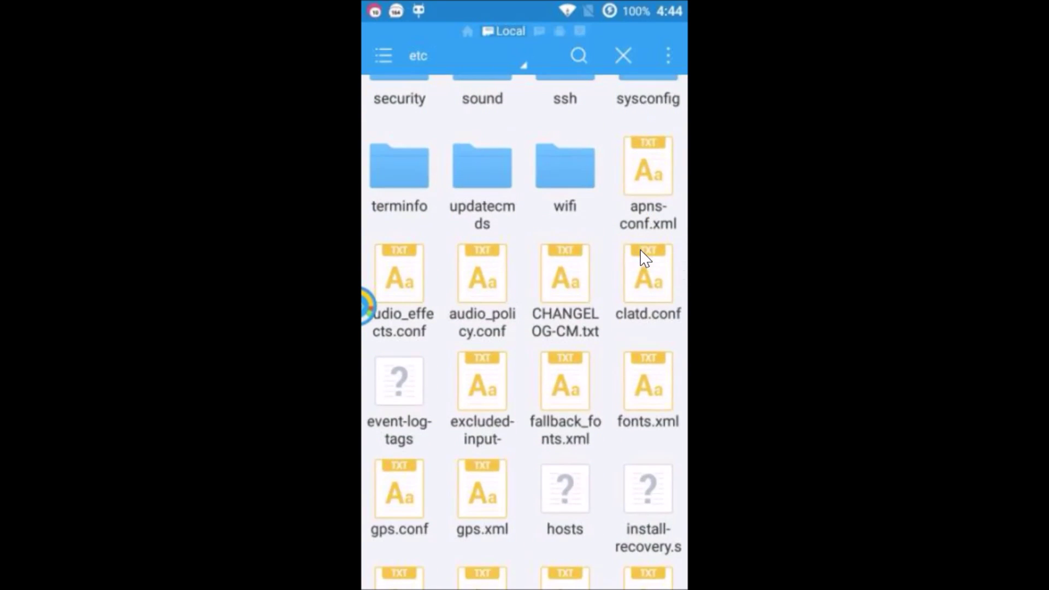
pyautogui.scroll(-2, 644, 257)
pyautogui.click(546, 454)
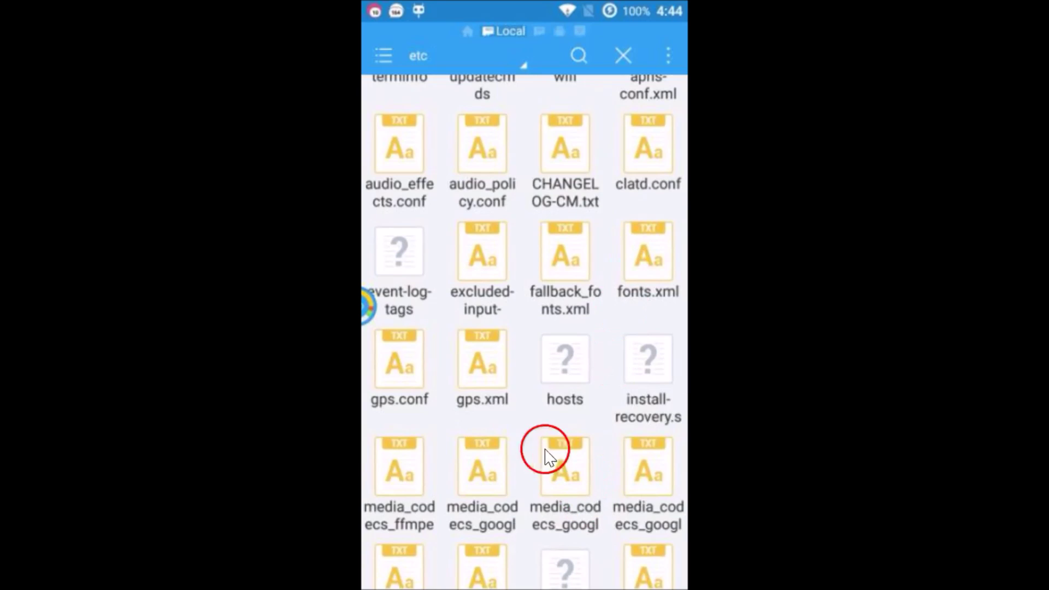
pyautogui.click(565, 375)
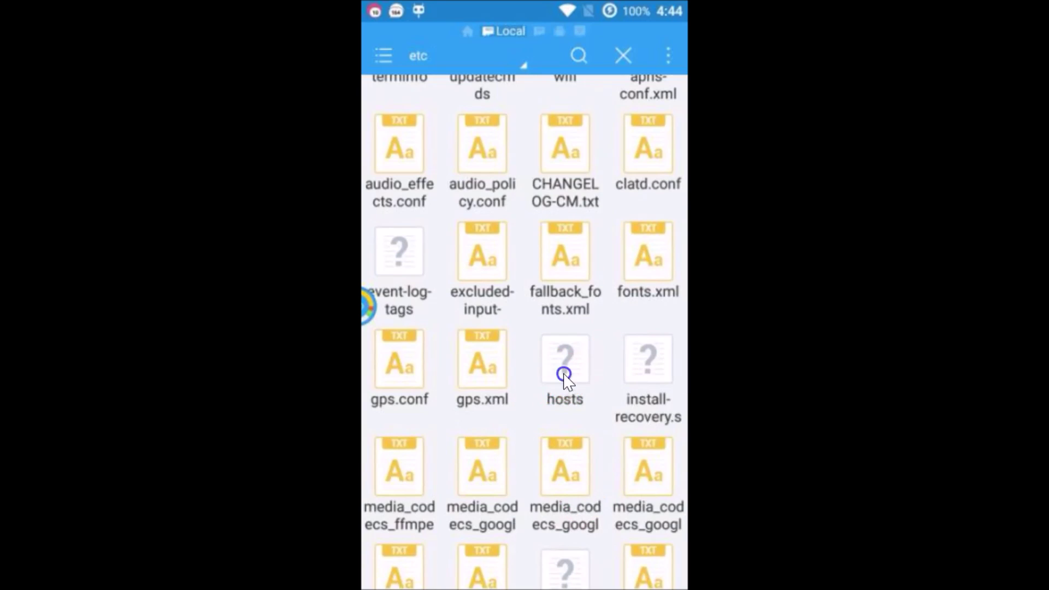
pyautogui.click(416, 211)
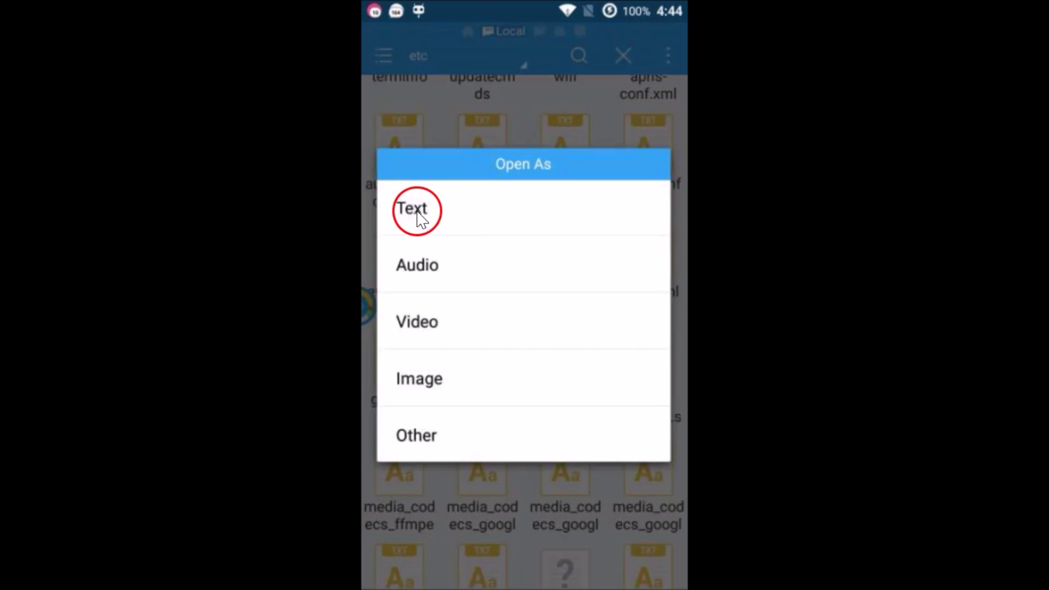
pyautogui.click(418, 213)
pyautogui.click(462, 247)
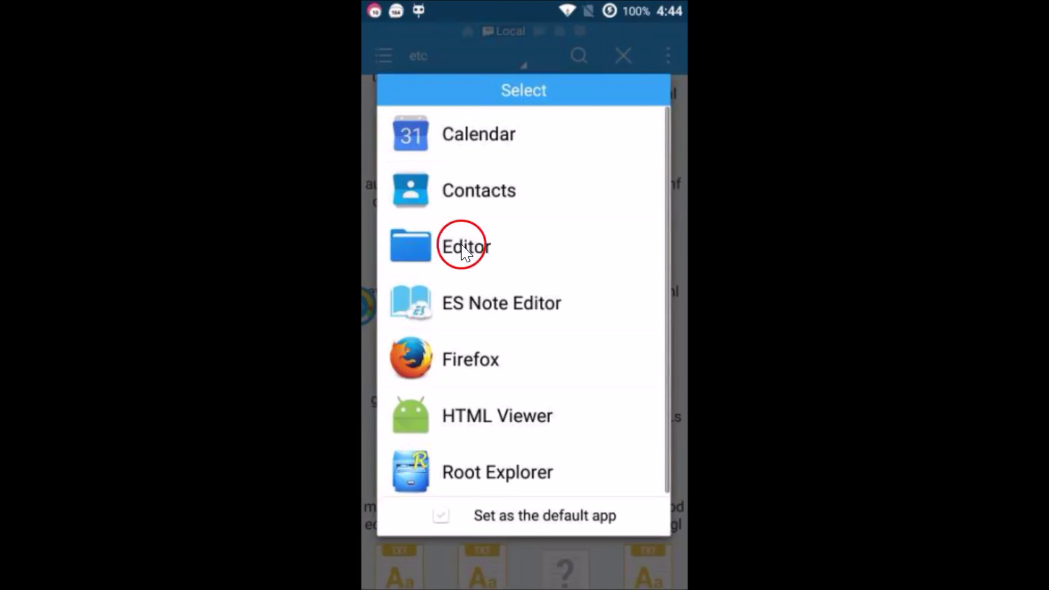
pyautogui.click(481, 306)
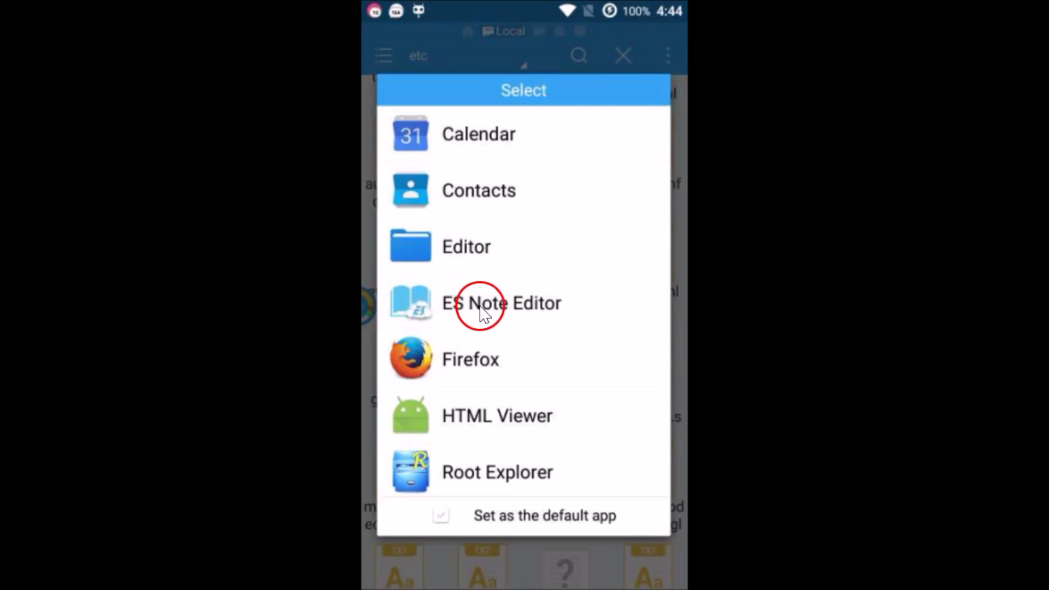
pyautogui.click(483, 309)
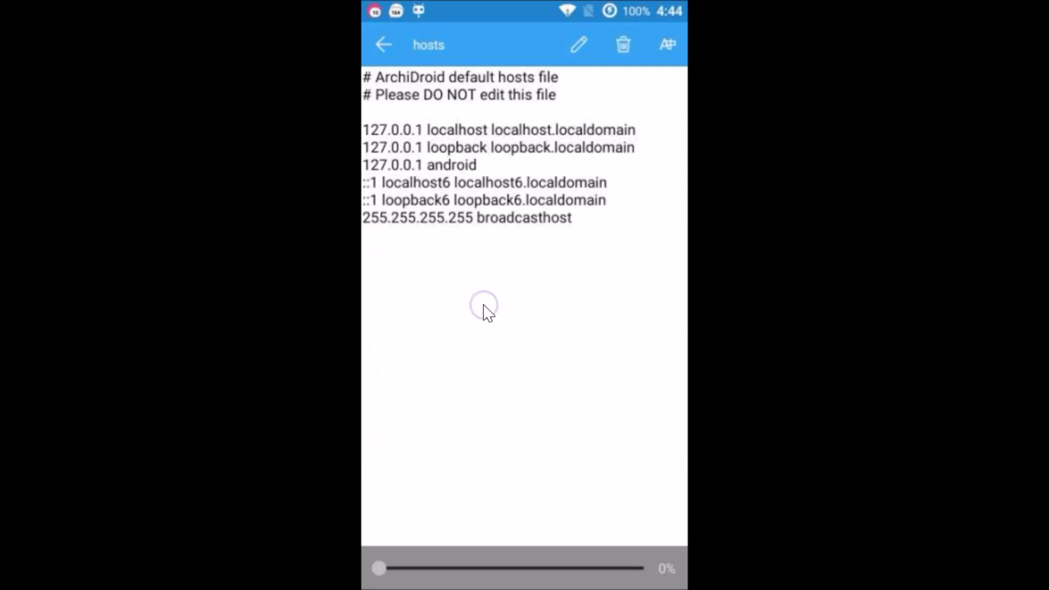
# Switch the hosts file to editing and delete all of its existing text, including the comment lines
pyautogui.moveTo(534, 295)
pyautogui.mouseDown()
pyautogui.moveTo(581, 249)
pyautogui.moveTo(527, 156)
pyautogui.moveTo(541, 255)
pyautogui.moveTo(576, 240)
pyautogui.moveTo(485, 268)
pyautogui.mouseUp()
pyautogui.moveTo(549, 285)
pyautogui.mouseDown()
pyautogui.moveTo(562, 283)
pyautogui.moveTo(597, 131)
pyautogui.moveTo(572, 43)
pyautogui.mouseUp()
pyautogui.moveTo(525, 143)
pyautogui.mouseDown()
pyautogui.moveTo(598, 332)
pyautogui.moveTo(502, 334)
pyautogui.moveTo(574, 291)
pyautogui.mouseUp()
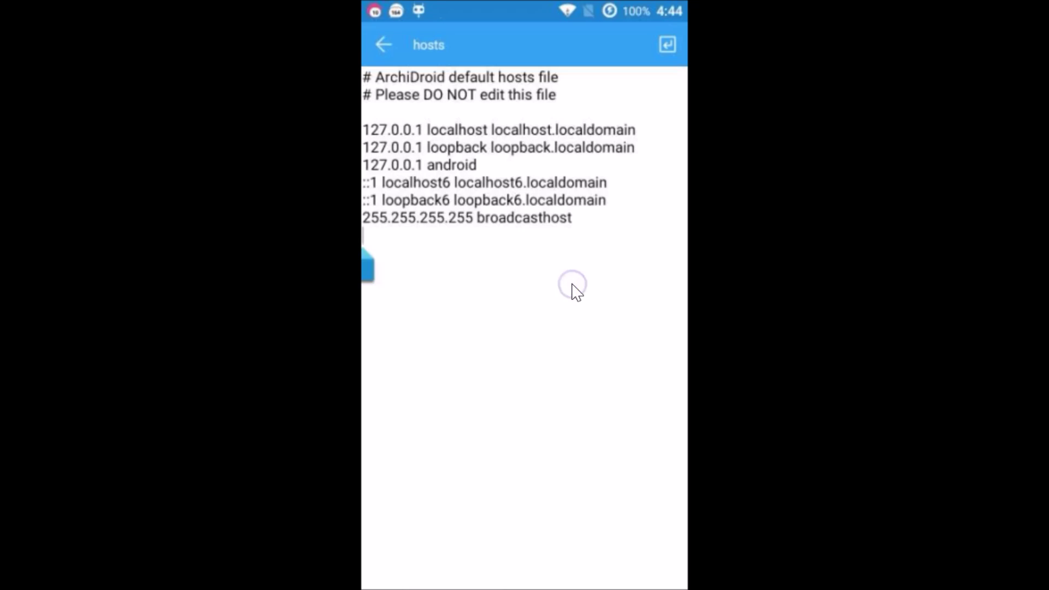
pyautogui.moveTo(434, 275); pyautogui.dragTo(435, 275)
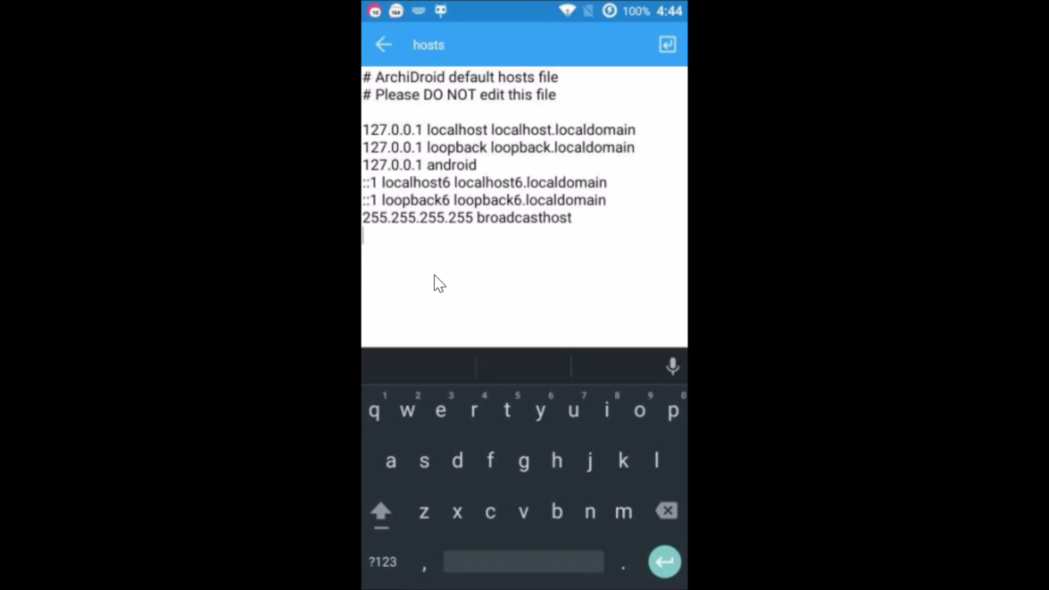
pyautogui.press('BackSpace')
pyautogui.press('BackSpace')
pyautogui.press('BackSpace')
pyautogui.press('BackSpace')
pyautogui.press('BackSpace')
pyautogui.press('BackSpace')
pyautogui.press('BackSpace')
pyautogui.press('BackSpace')
pyautogui.press('BackSpace')
pyautogui.press('BackSpace')
pyautogui.press('BackSpace')
pyautogui.press('BackSpace')
pyautogui.press('BackSpace')
pyautogui.press('BackSpace')
pyautogui.press('BackSpace')
pyautogui.press('BackSpace')
pyautogui.press('BackSpace')
pyautogui.press('BackSpace')
pyautogui.press('BackSpace')
pyautogui.press('BackSpace')
pyautogui.press('BackSpace')
pyautogui.press('BackSpace')
pyautogui.press('BackSpace')
pyautogui.press('BackSpace')
pyautogui.press('BackSpace')
pyautogui.press('BackSpace')
pyautogui.press('BackSpace')
pyautogui.press('BackSpace')
pyautogui.press('BackSpace')
pyautogui.press('BackSpace')
pyautogui.press('BackSpace')
pyautogui.press('BackSpace')
pyautogui.press('BackSpace')
pyautogui.press('BackSpace')
pyautogui.press('BackSpace')
pyautogui.press('BackSpace')
pyautogui.press('BackSpace')
pyautogui.press('BackSpace')
pyautogui.press('BackSpace')
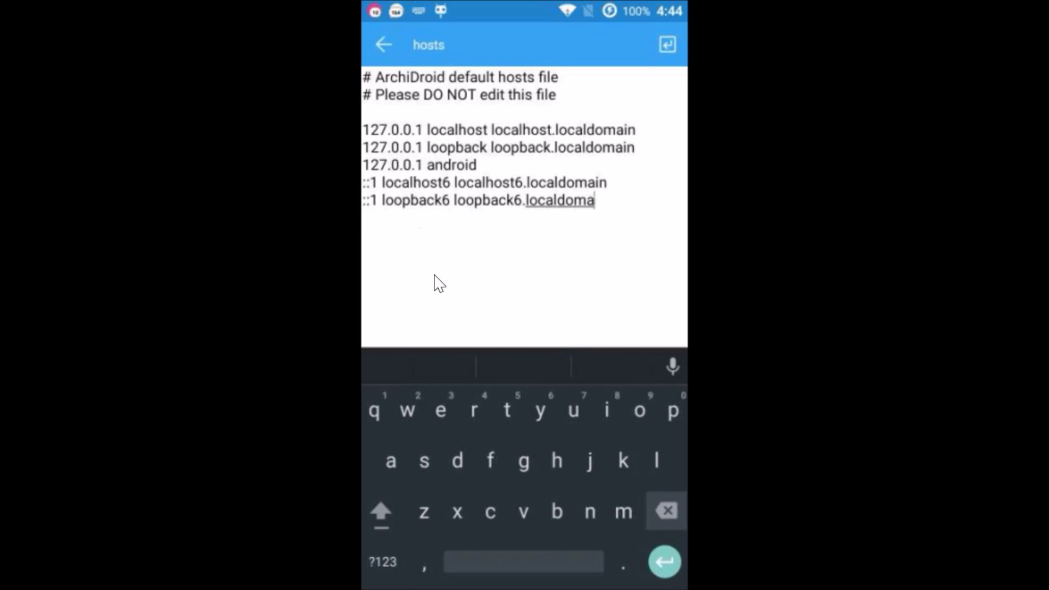
pyautogui.press('BackSpace')
pyautogui.press('BackSpace')
pyautogui.press('BackSpace')
pyautogui.press('BackSpace')
pyautogui.press('BackSpace')
pyautogui.press('BackSpace')
pyautogui.press('BackSpace')
pyautogui.press('BackSpace')
pyautogui.press('BackSpace')
pyautogui.press('BackSpace')
pyautogui.press('BackSpace')
pyautogui.press('BackSpace')
pyautogui.press('BackSpace')
pyautogui.press('BackSpace')
pyautogui.press('BackSpace')
pyautogui.press('BackSpace')
pyautogui.press('BackSpace')
pyautogui.press('BackSpace')
pyautogui.press('BackSpace')
pyautogui.press('BackSpace')
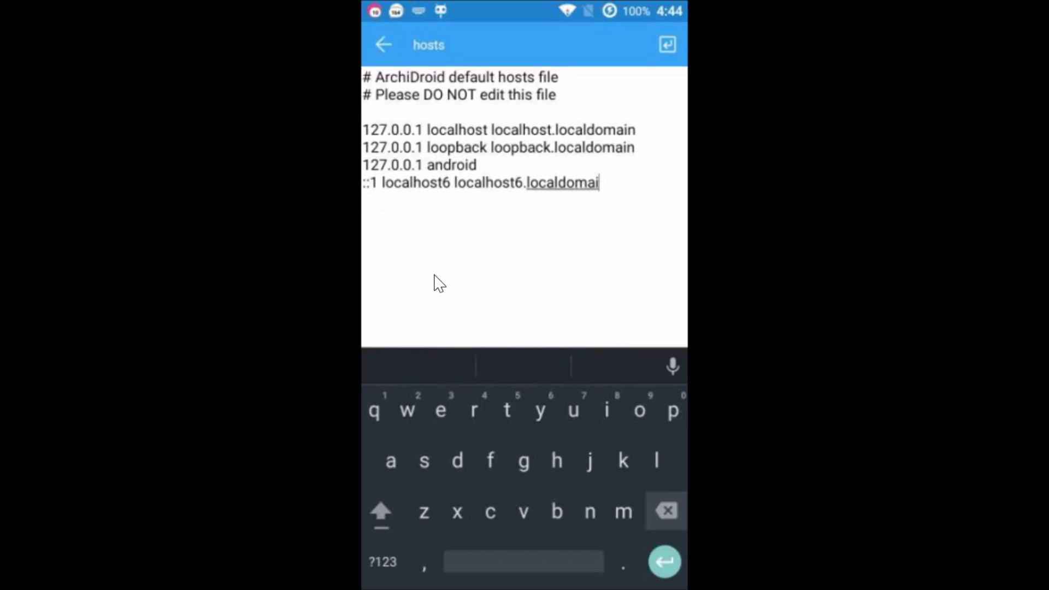
pyautogui.press('BackSpace')
pyautogui.press('BackSpace')
pyautogui.press('BackSpace')
pyautogui.press('BackSpace')
pyautogui.press('BackSpace')
pyautogui.press('BackSpace')
pyautogui.press('BackSpace')
pyautogui.press('BackSpace')
pyautogui.press('BackSpace')
pyautogui.press('BackSpace')
pyautogui.press('BackSpace')
pyautogui.press('BackSpace')
pyautogui.press('BackSpace')
pyautogui.press('BackSpace')
pyautogui.press('BackSpace')
pyautogui.press('BackSpace')
pyautogui.press('BackSpace')
pyautogui.press('BackSpace')
pyautogui.press('BackSpace')
pyautogui.press('BackSpace')
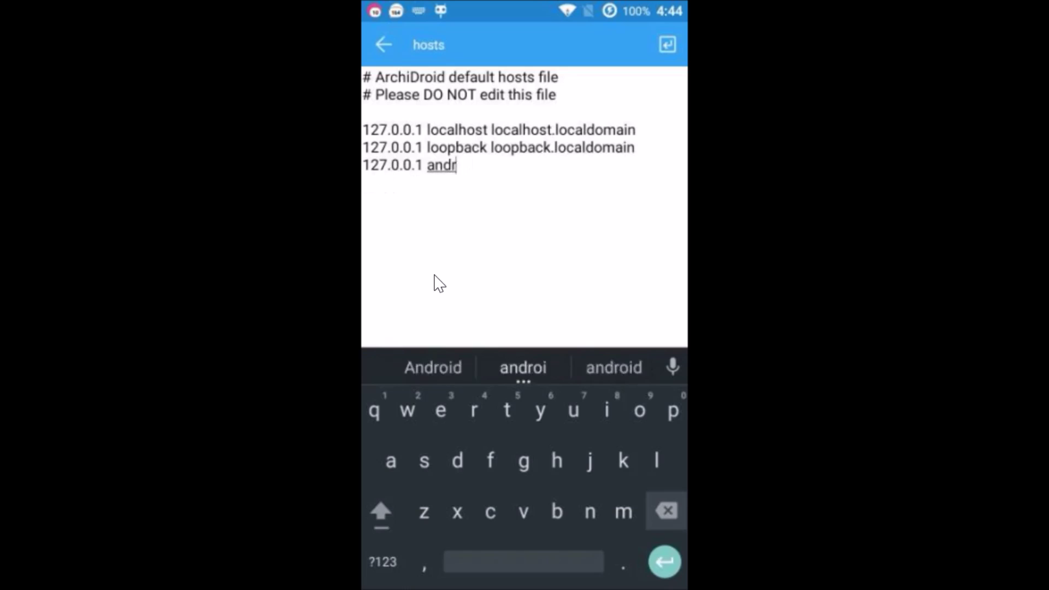
pyautogui.press('BackSpace')
pyautogui.press('BackSpace')
pyautogui.press('BackSpace')
pyautogui.press('BackSpace')
pyautogui.press('BackSpace')
pyautogui.press('BackSpace')
pyautogui.press('BackSpace')
pyautogui.press('BackSpace')
pyautogui.press('BackSpace')
pyautogui.press('BackSpace')
pyautogui.press('BackSpace')
pyautogui.press('BackSpace')
pyautogui.press('BackSpace')
pyautogui.press('BackSpace')
pyautogui.press('BackSpace')
pyautogui.press('BackSpace')
pyautogui.press('BackSpace')
pyautogui.press('BackSpace')
pyautogui.press('BackSpace')
pyautogui.press('BackSpace')
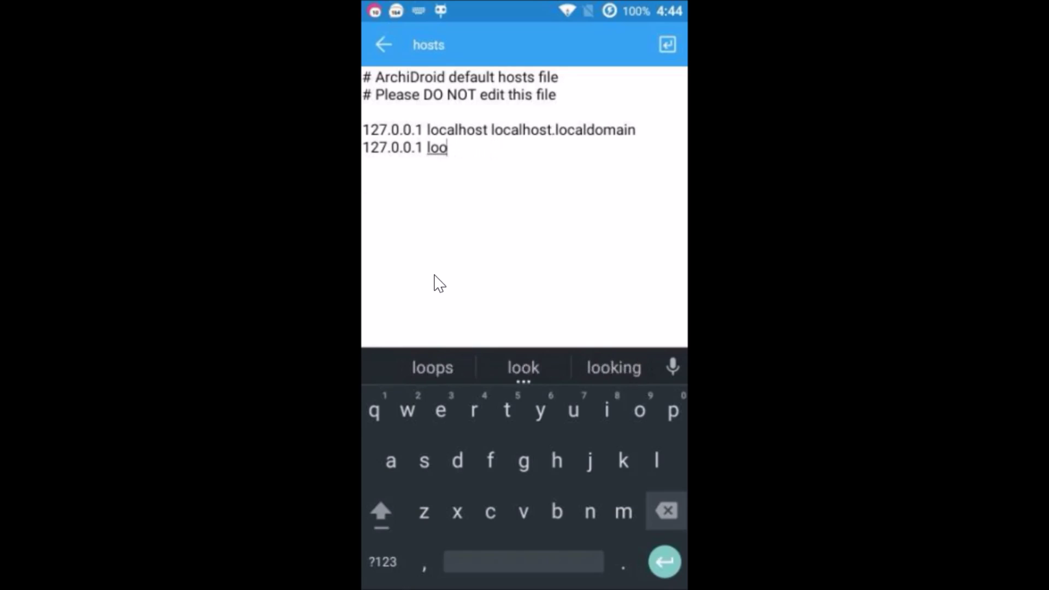
pyautogui.press('BackSpace')
pyautogui.press('BackSpace')
pyautogui.press('BackSpace')
pyautogui.press('BackSpace')
pyautogui.press('BackSpace')
pyautogui.press('BackSpace')
pyautogui.press('BackSpace')
pyautogui.press('BackSpace')
pyautogui.press('BackSpace')
pyautogui.press('BackSpace')
pyautogui.press('BackSpace')
pyautogui.press('BackSpace')
pyautogui.press('BackSpace')
pyautogui.press('BackSpace')
pyautogui.press('BackSpace')
pyautogui.press('BackSpace')
pyautogui.press('BackSpace')
pyautogui.press('BackSpace')
pyautogui.press('BackSpace')
pyautogui.press('BackSpace')
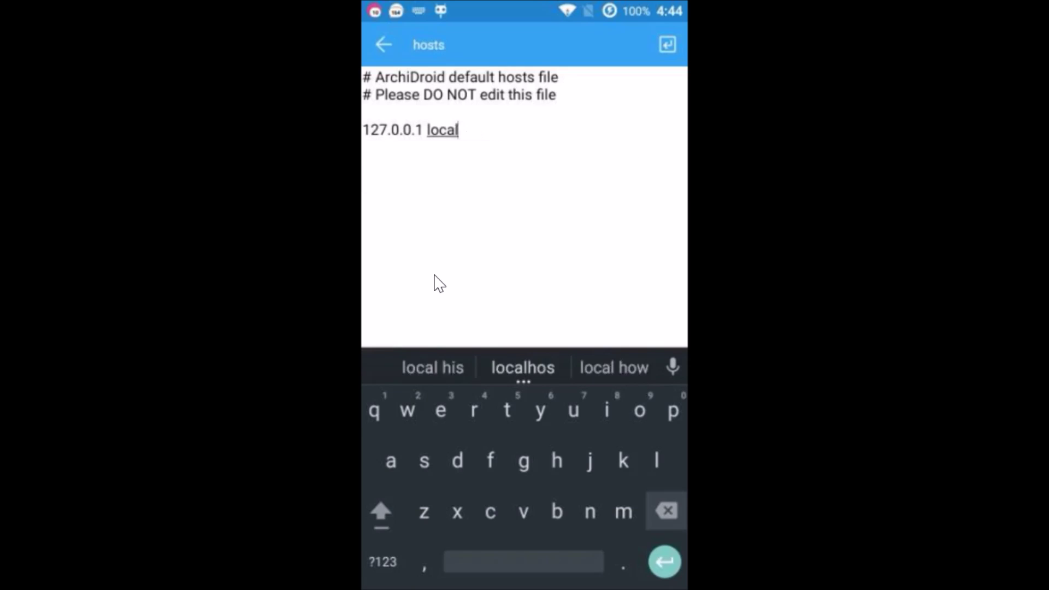
pyautogui.press('BackSpace')
pyautogui.press('BackSpace')
pyautogui.press('BackSpace')
pyautogui.press('BackSpace')
pyautogui.press('BackSpace')
pyautogui.press('BackSpace')
pyautogui.press('BackSpace')
pyautogui.press('BackSpace')
pyautogui.press('BackSpace')
pyautogui.press('BackSpace')
pyautogui.press('BackSpace')
pyautogui.press('BackSpace')
pyautogui.press('BackSpace')
pyautogui.press('BackSpace')
pyautogui.press('BackSpace')
pyautogui.press('BackSpace')
pyautogui.press('BackSpace')
pyautogui.press('BackSpace')
pyautogui.press('BackSpace')
pyautogui.press('BackSpace')
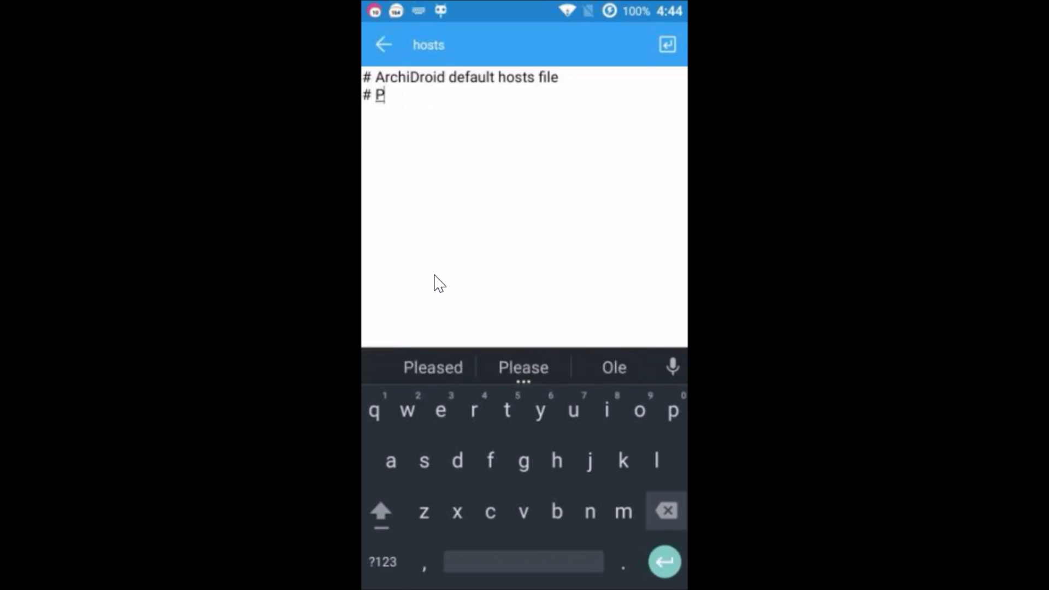
pyautogui.press('BackSpace')
pyautogui.press('BackSpace')
pyautogui.press('BackSpace')
pyautogui.press('BackSpace')
pyautogui.press('BackSpace')
pyautogui.press('BackSpace')
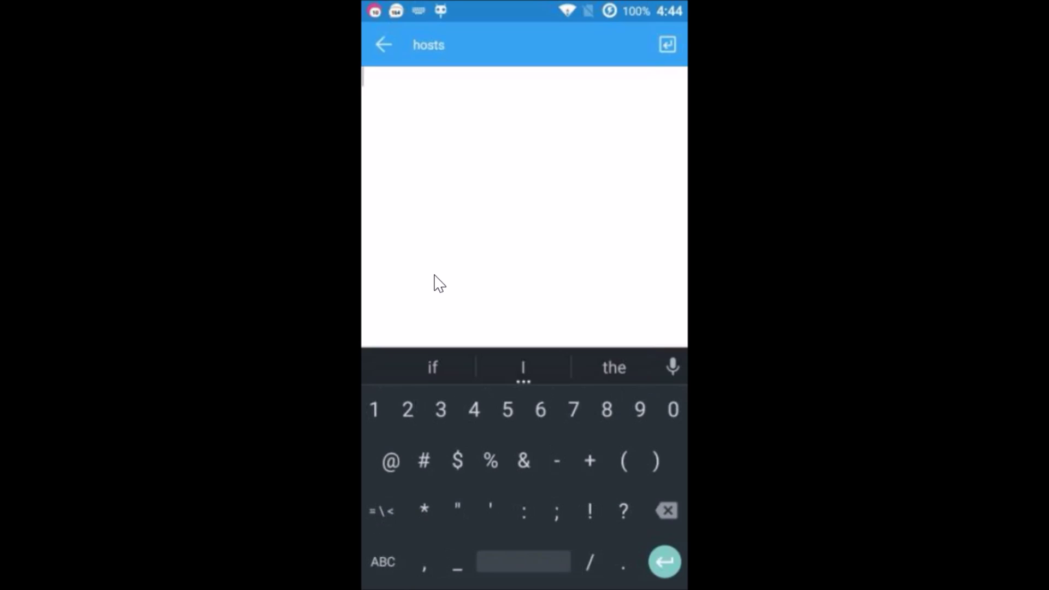
# Enter "127.0.0.1 localhost" as the only line of the emptied hosts file
pyautogui.write('12')
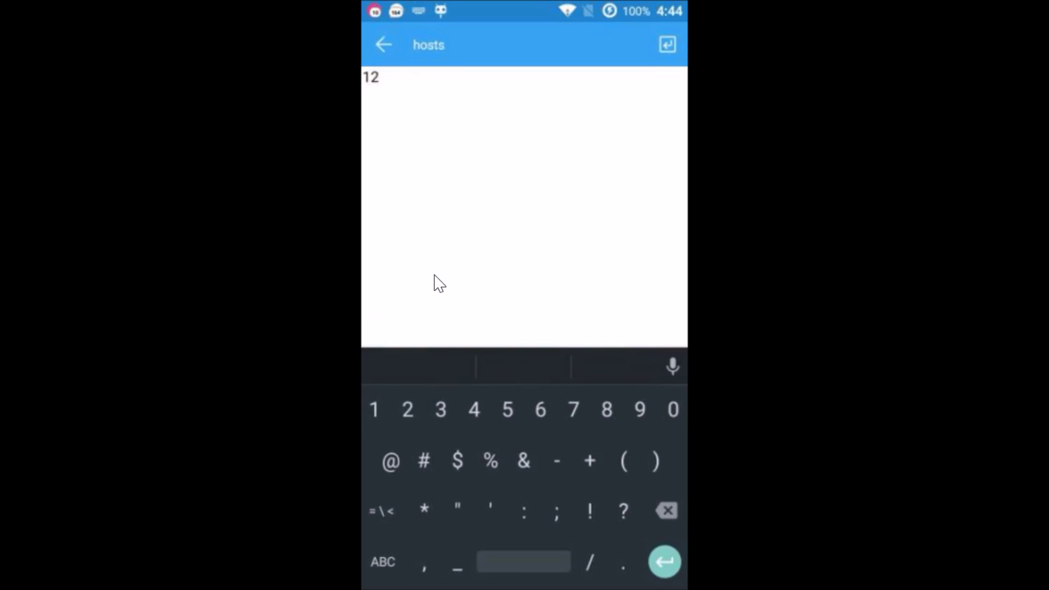
pyautogui.write('7.0.0.1')
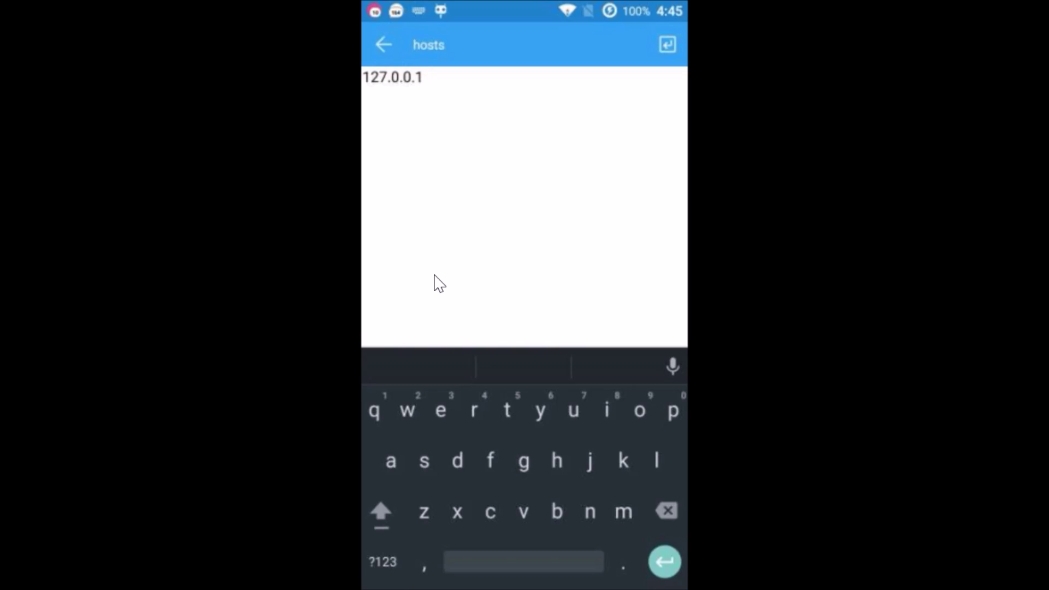
pyautogui.write(' lo')
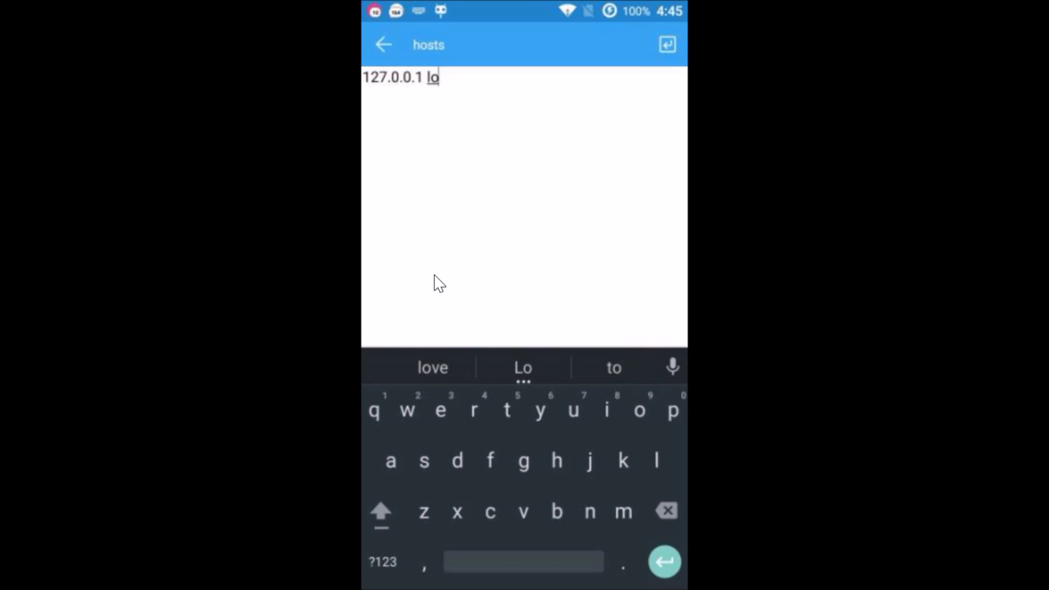
pyautogui.write('ca')
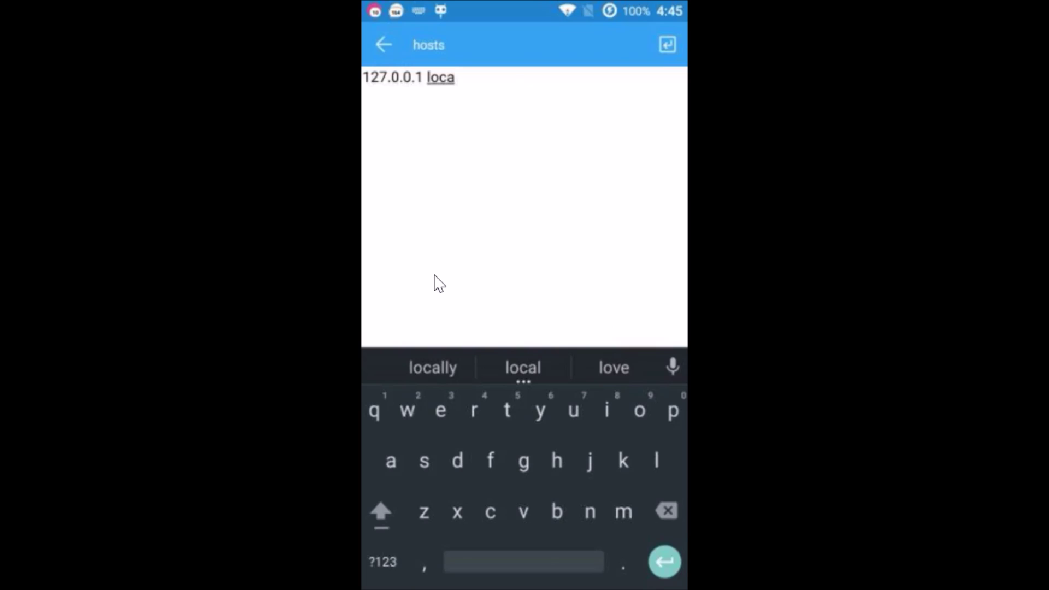
pyautogui.write('lhost')
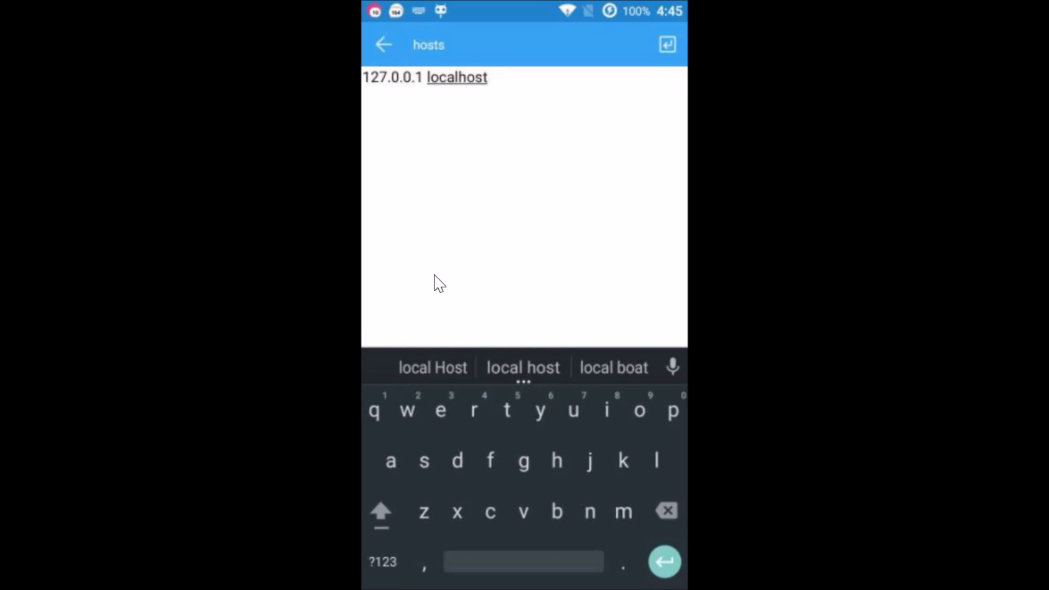
# Save the edited hosts file and close it to return to the etc folder
pyautogui.moveTo(434, 257); pyautogui.dragTo(385, 45)
pyautogui.moveTo(442, 295)
pyautogui.mouseDown()
pyautogui.moveTo(529, 282)
pyautogui.moveTo(441, 295)
pyautogui.moveTo(503, 294)
pyautogui.moveTo(557, 277)
pyautogui.moveTo(531, 317)
pyautogui.moveTo(589, 385)
pyautogui.mouseUp()
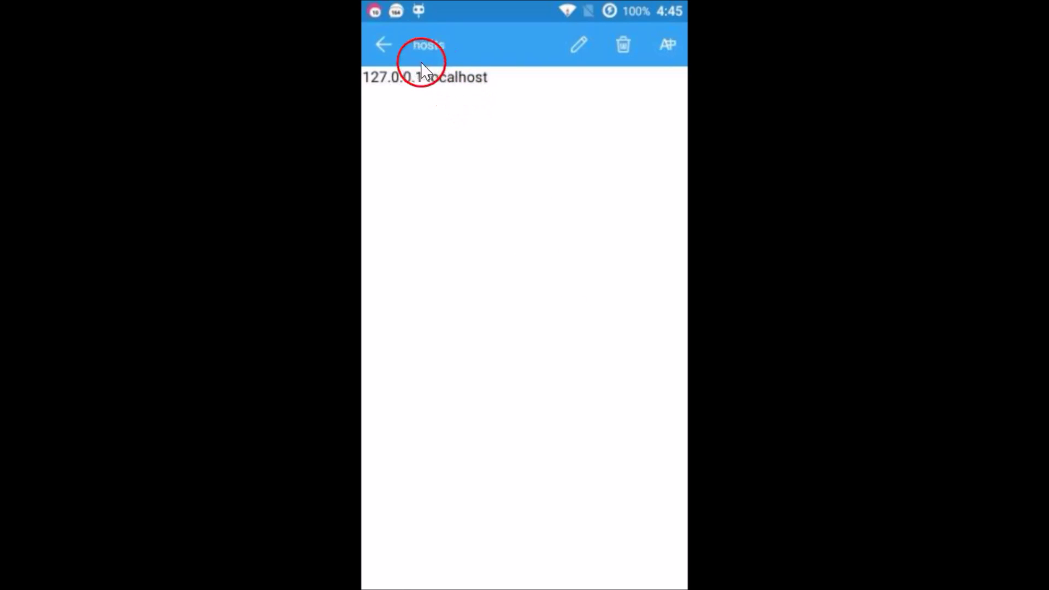
pyautogui.click(385, 45)
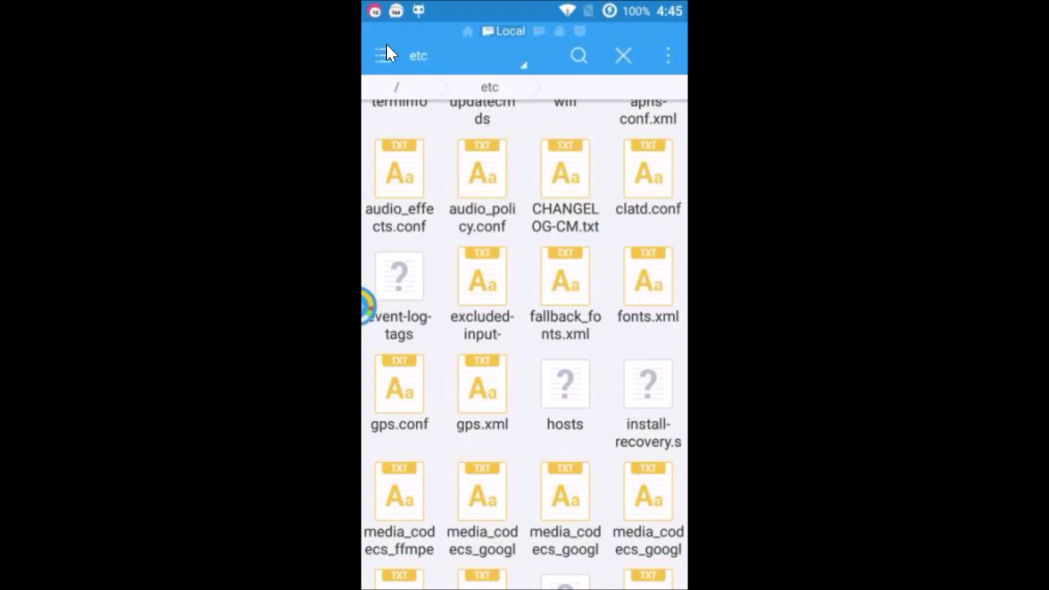
# Exit the file manager to the home screen and launch the Play Store to test its connection
pyautogui.press('Escape')
pyautogui.press('Escape')
pyautogui.press('Escape')
pyautogui.press('Escape')
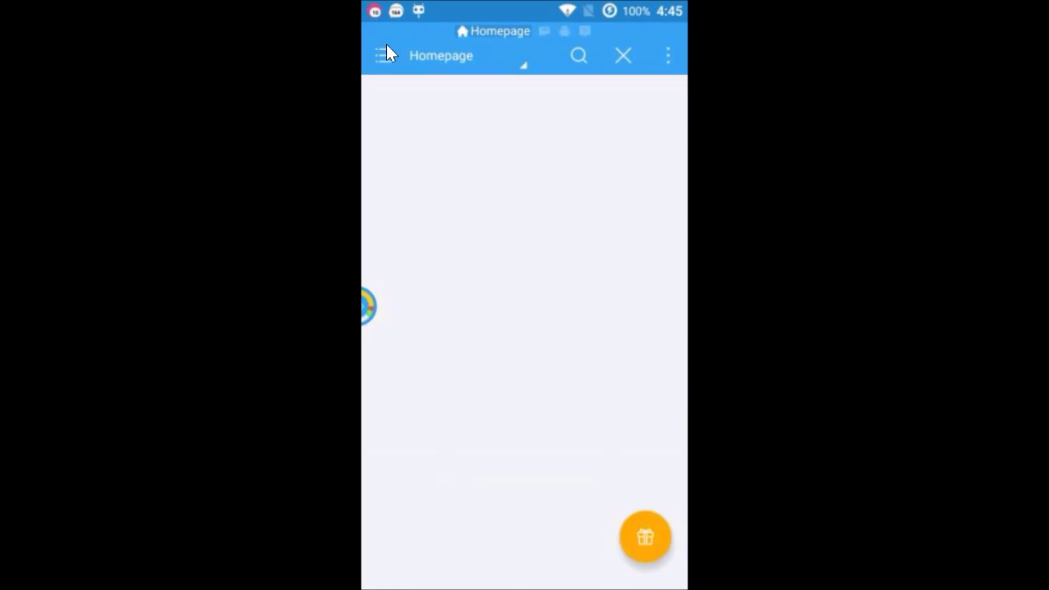
pyautogui.press('Left')
pyautogui.press('Left')
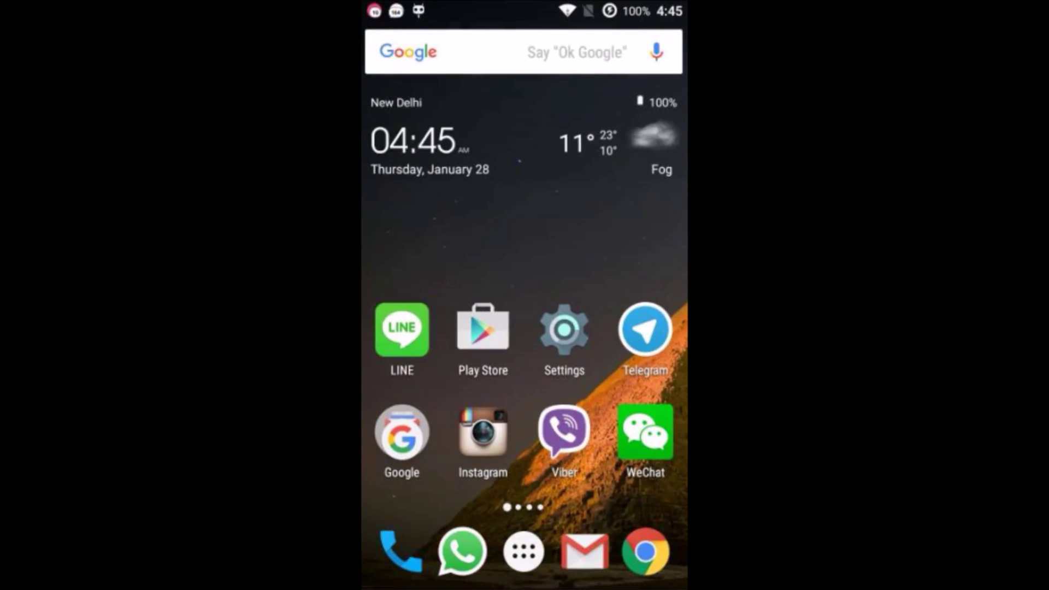
pyautogui.click(487, 345)
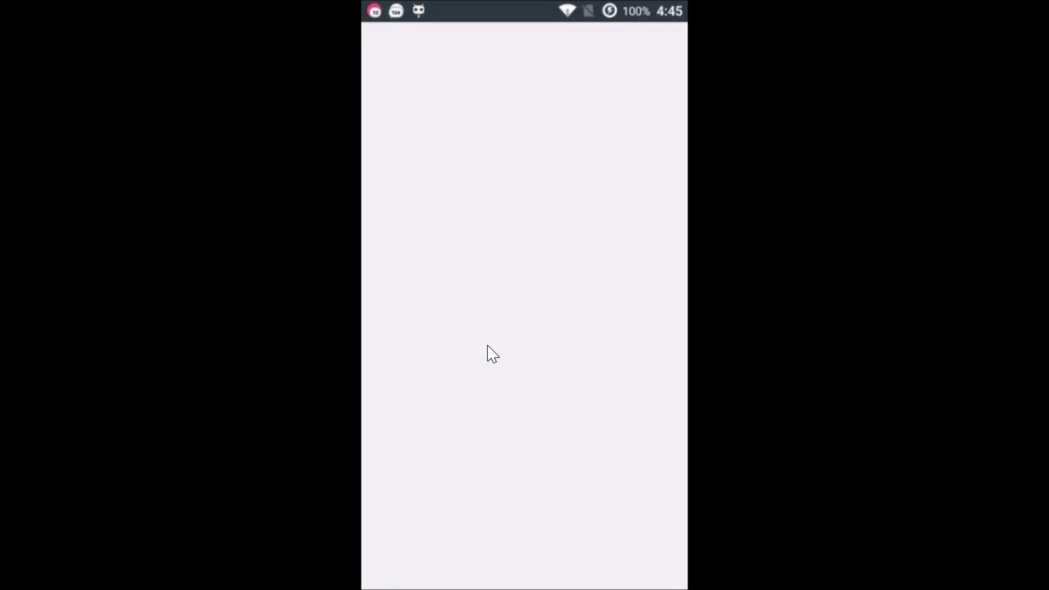
pyautogui.click(623, 385)
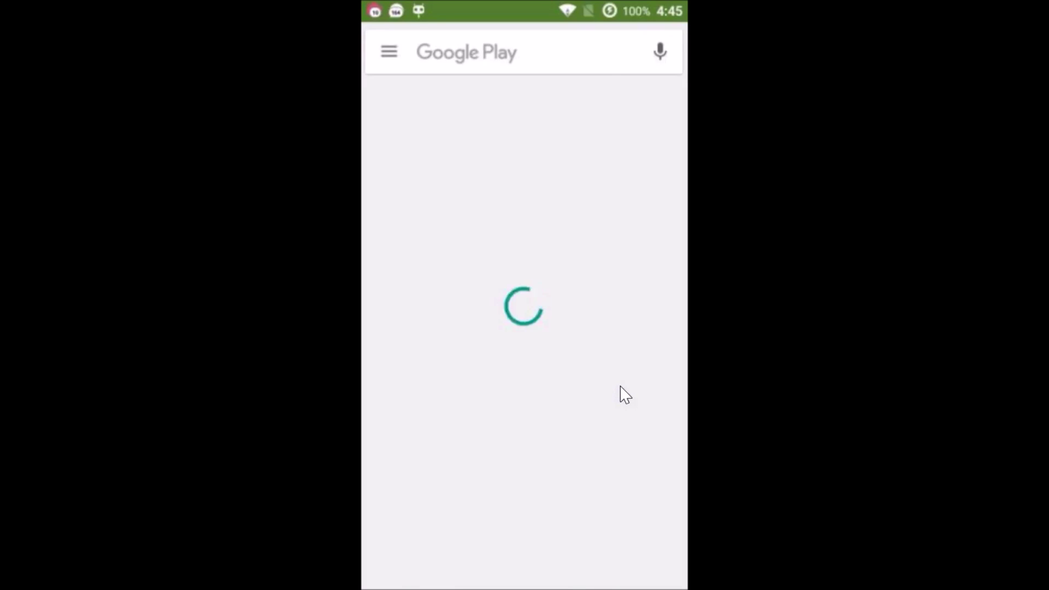